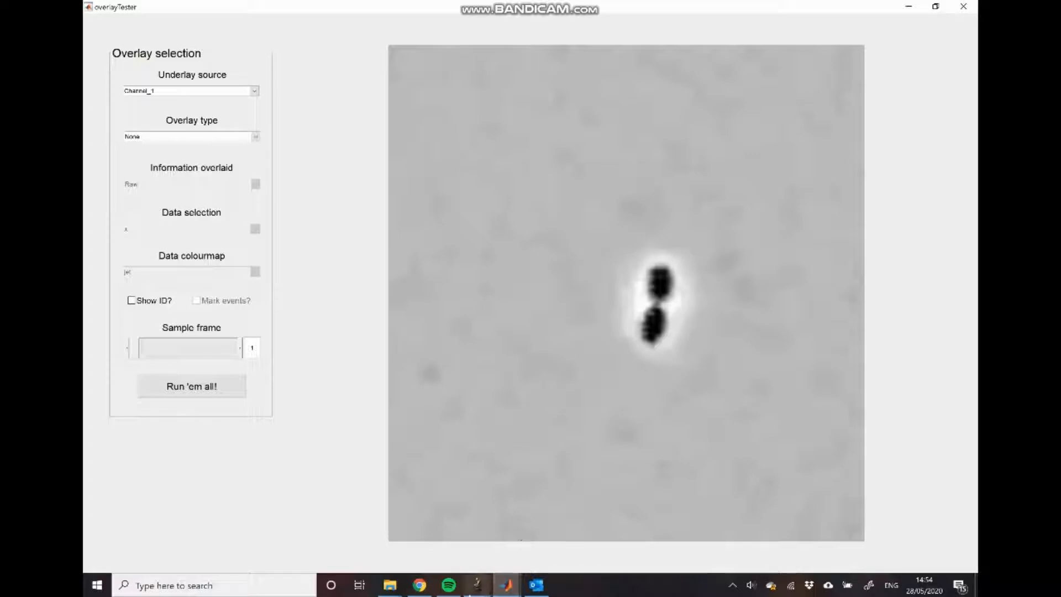
Bring up the Channel_1 image stack, scrub forward to slice 140, and minimise its window.
{"action": "mouse_move", "coordinate": [478, 585]}
{"action": "left_click", "coordinate": [552, 539]}
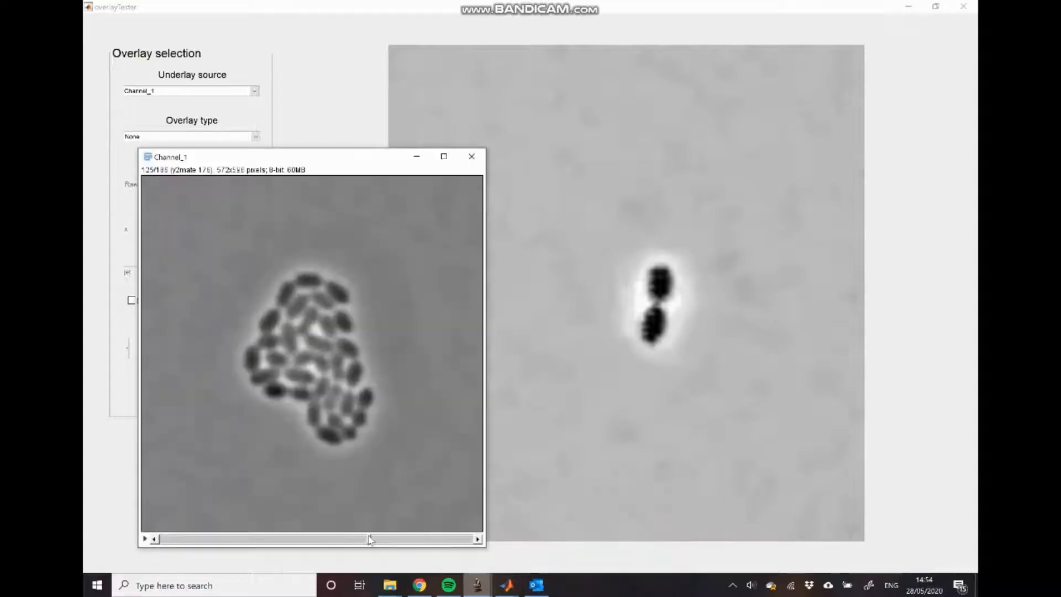
{"action": "left_click_drag", "start_coordinate": [370, 539], "coordinate": [394, 547]}
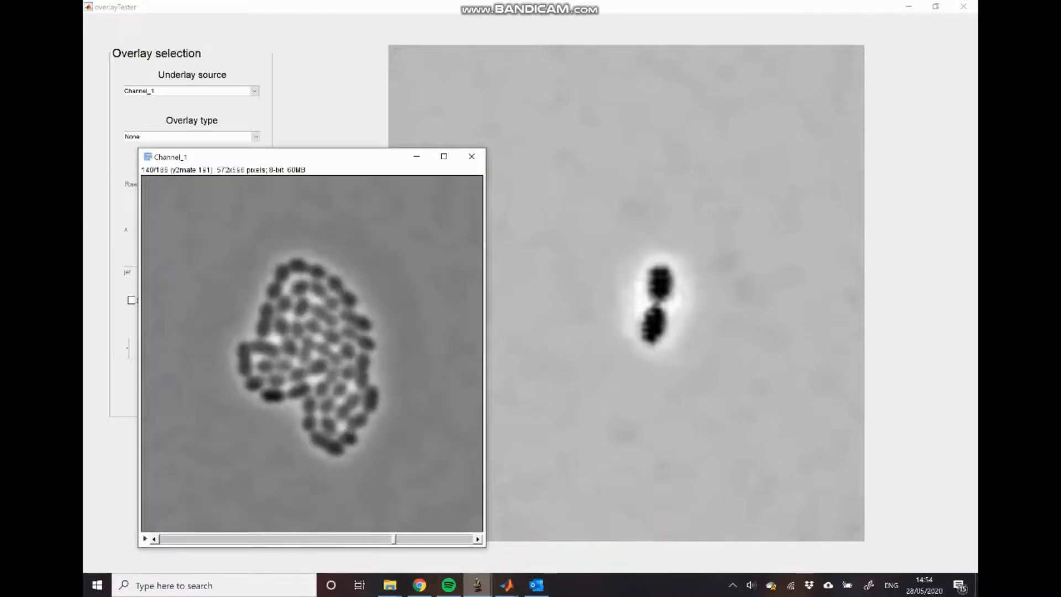
{"action": "left_click", "coordinate": [417, 156]}
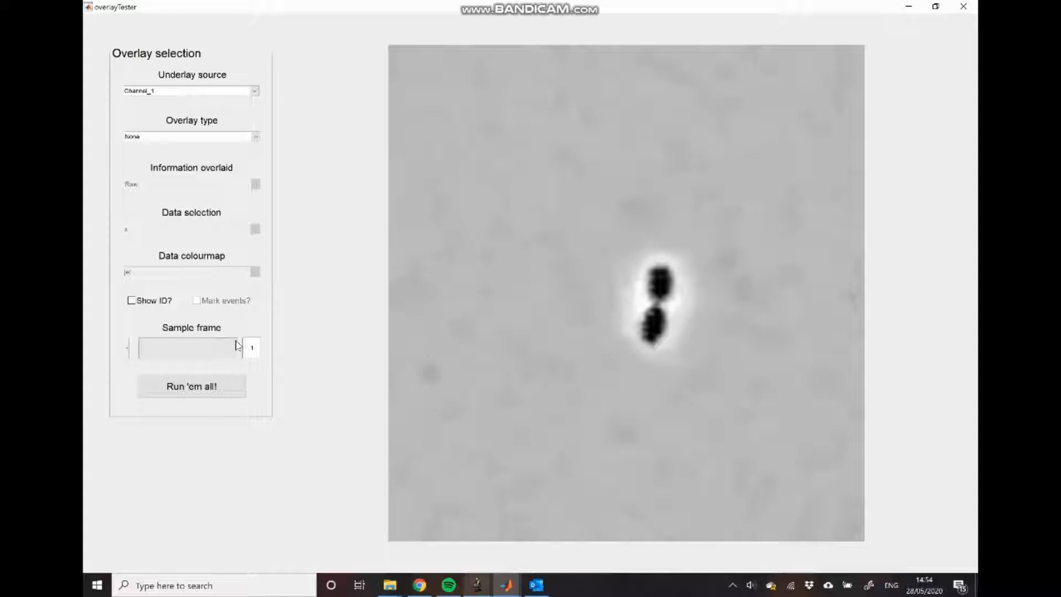
Preview Segmentations as the underlay source and return the underlay to Channel_1.
{"action": "left_click", "coordinate": [255, 92]}
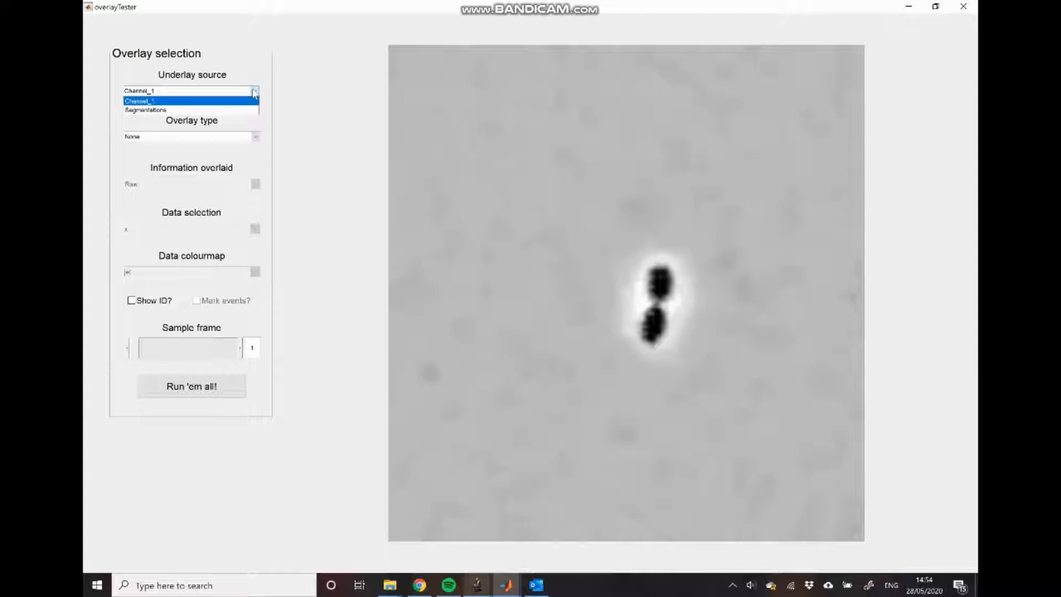
{"action": "left_click", "coordinate": [254, 109]}
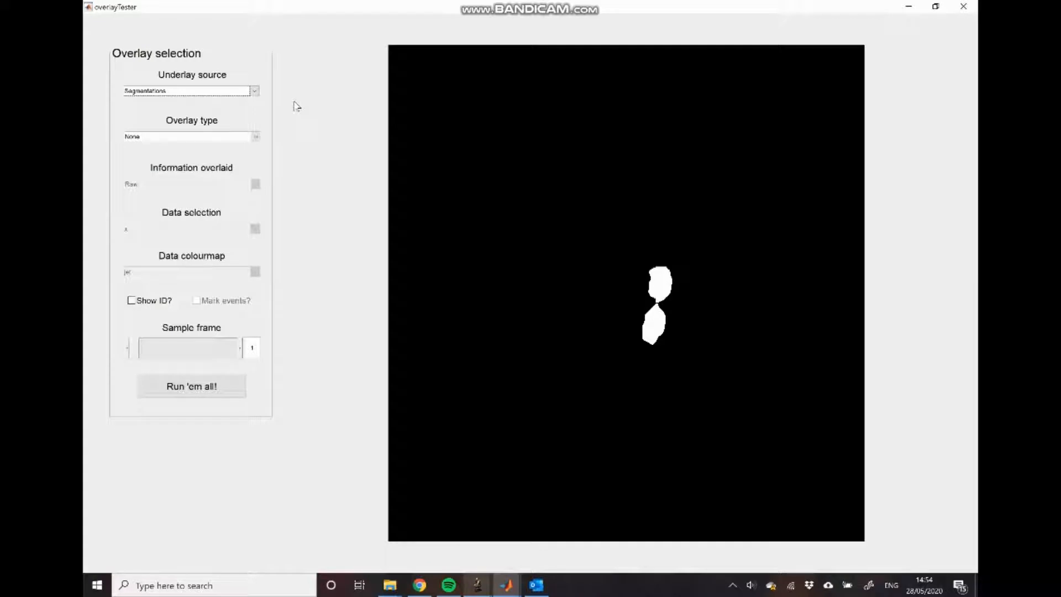
{"action": "left_click", "coordinate": [254, 90]}
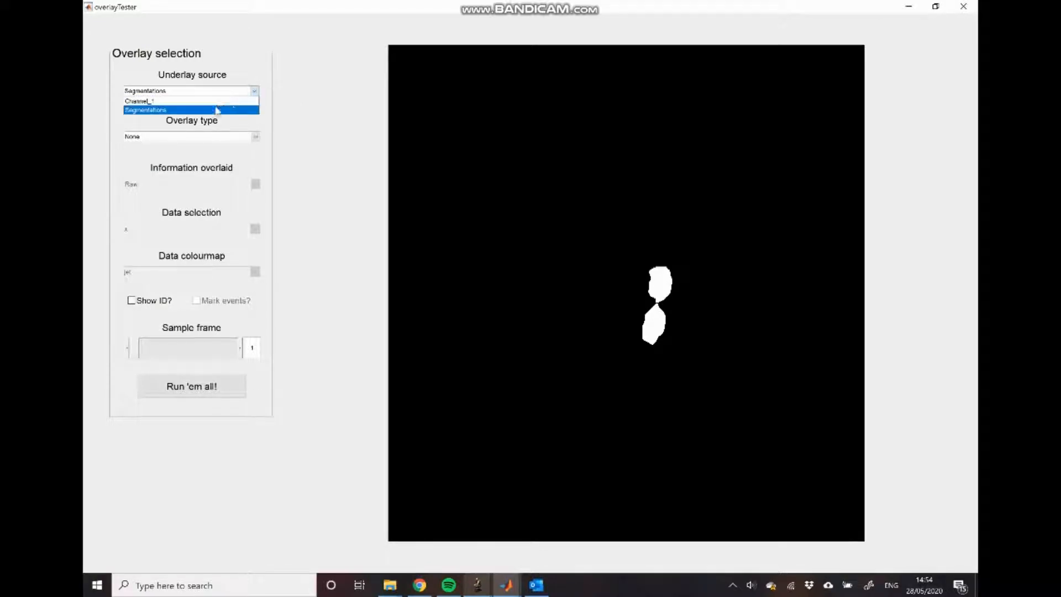
{"action": "left_click", "coordinate": [253, 101]}
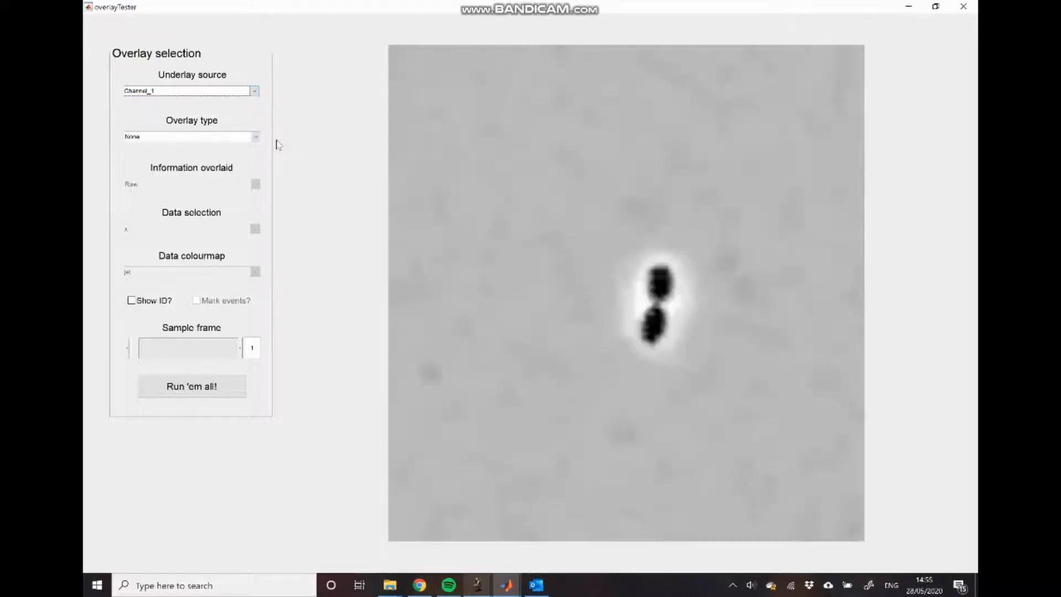
Set the overlay type to Tracks and move the sample frame to 121.
{"action": "left_click", "coordinate": [250, 138]}
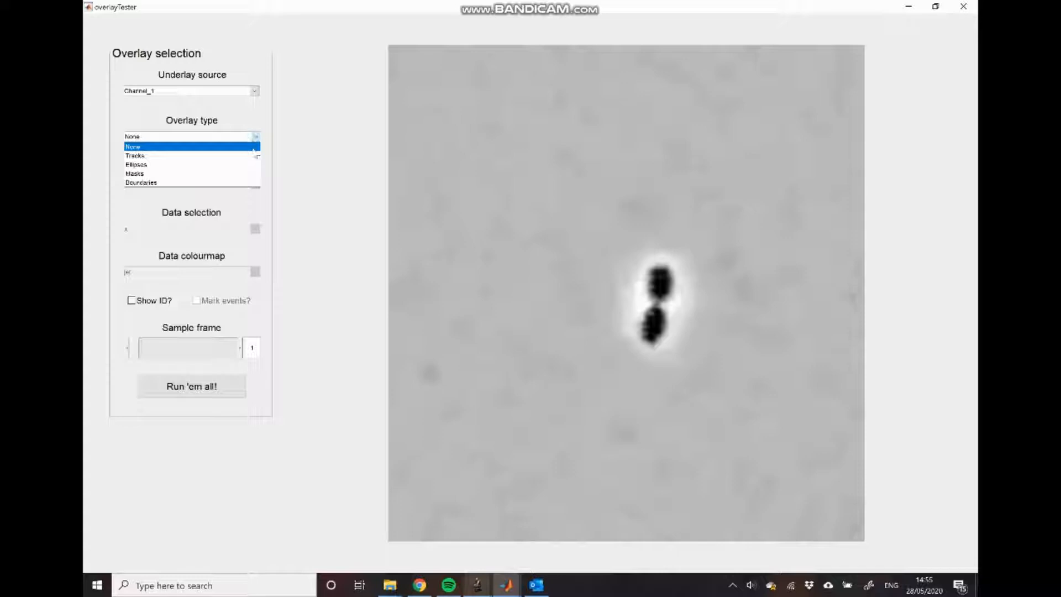
{"action": "left_click", "coordinate": [244, 156]}
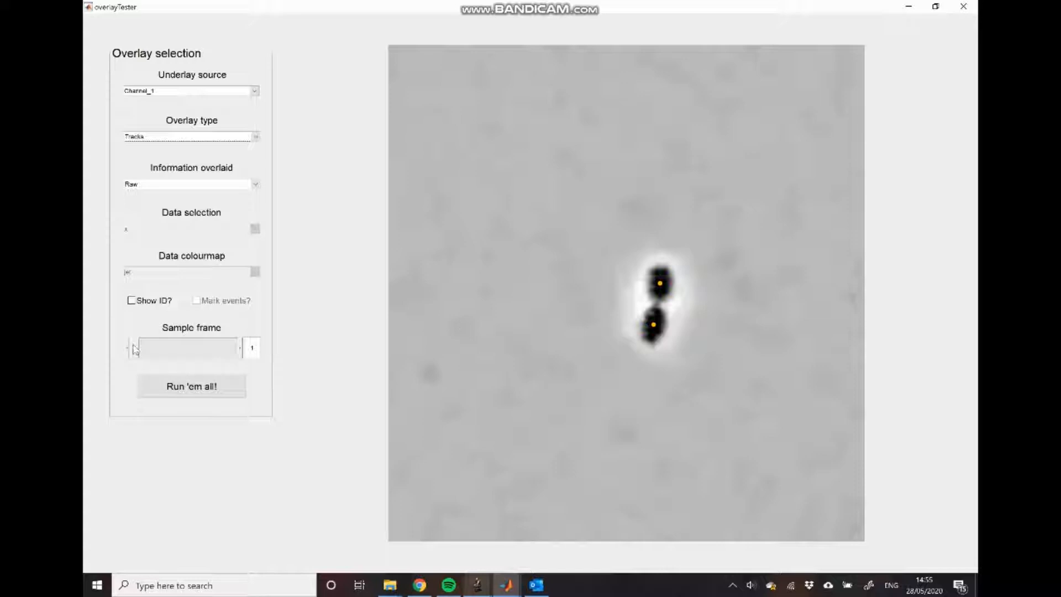
{"action": "left_click_drag", "start_coordinate": [135, 350], "coordinate": [202, 357]}
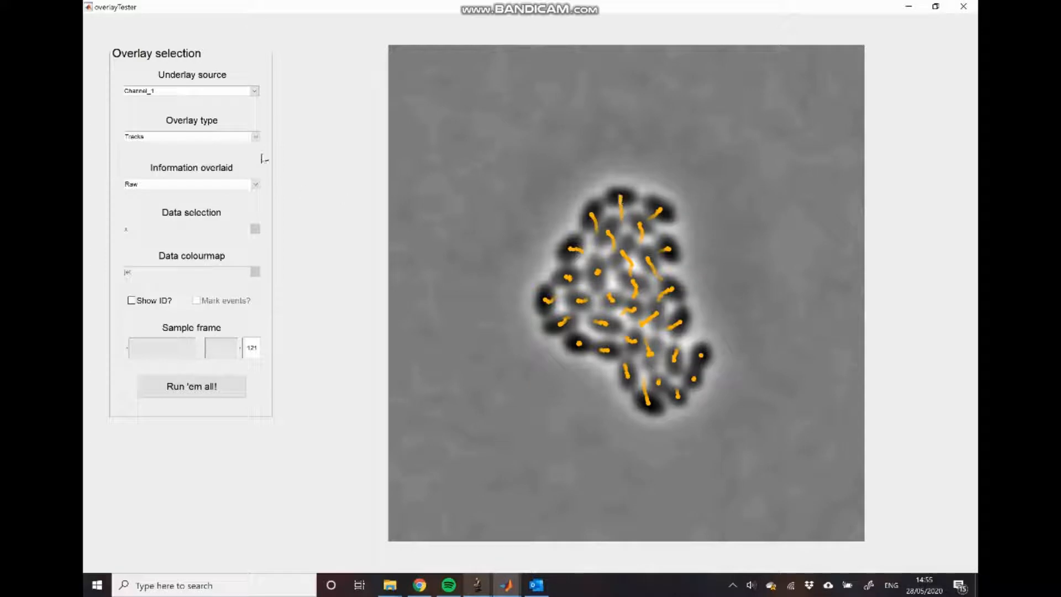
Preview the Ellipses and Masks overlay types on the cells, and set the overlay type to Boundaries.
{"action": "left_click", "coordinate": [241, 138]}
{"action": "left_click", "coordinate": [236, 164]}
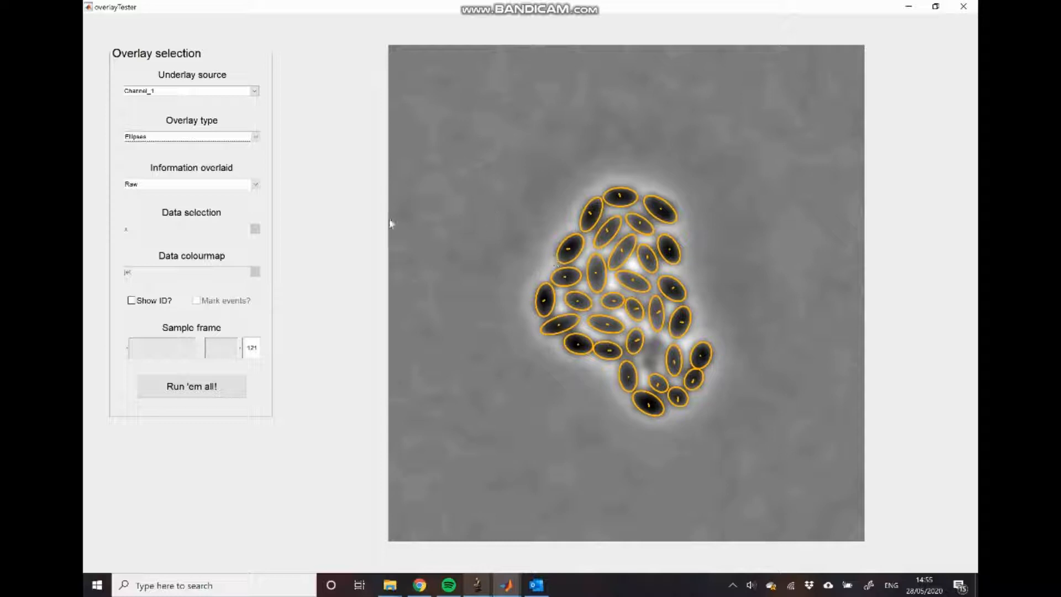
{"action": "left_click", "coordinate": [242, 137]}
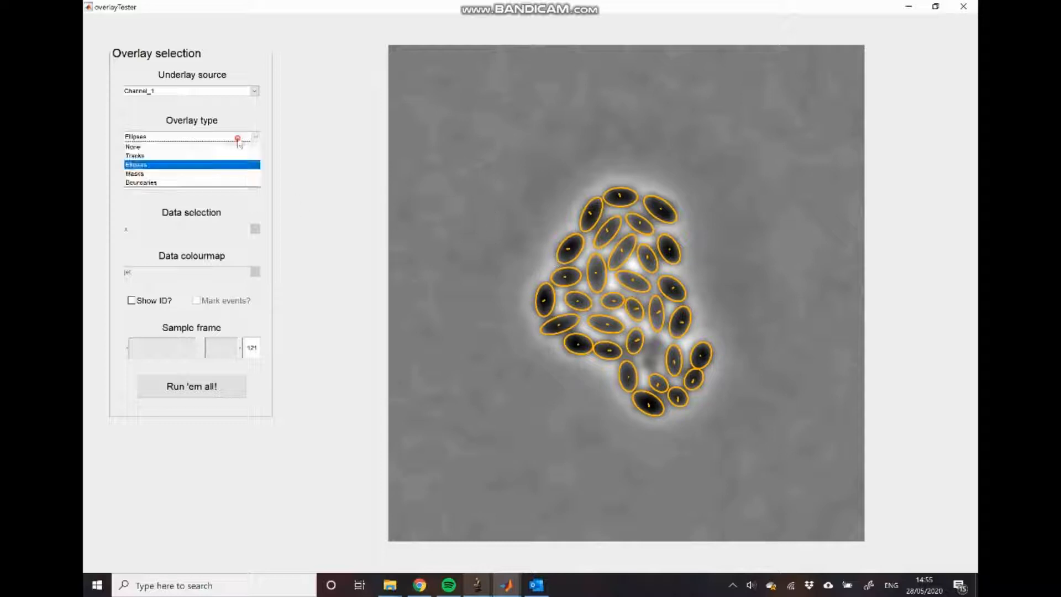
{"action": "left_click", "coordinate": [229, 174]}
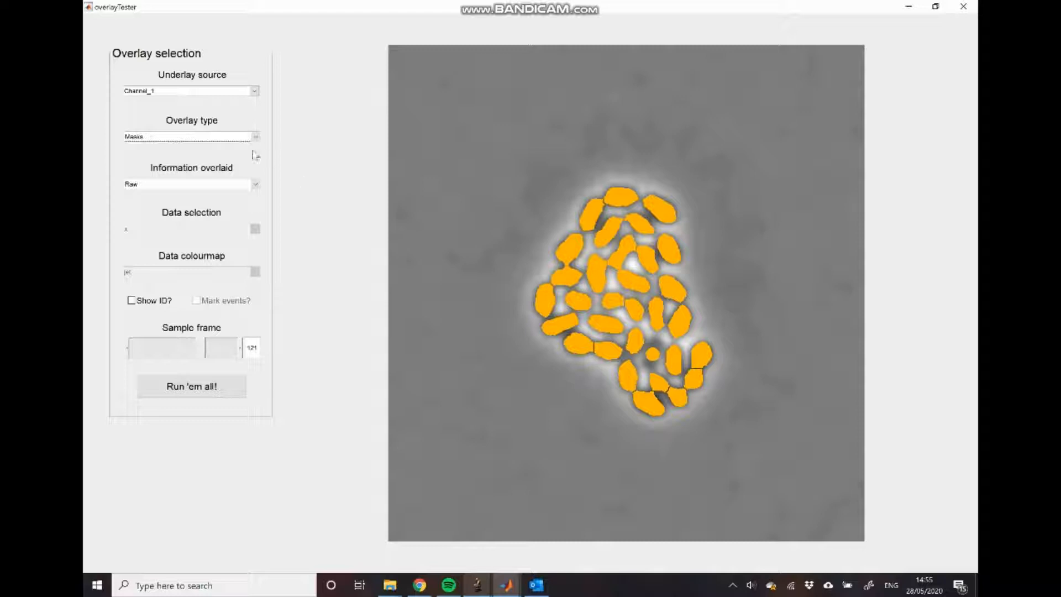
{"action": "left_click", "coordinate": [239, 137]}
{"action": "left_click", "coordinate": [221, 183]}
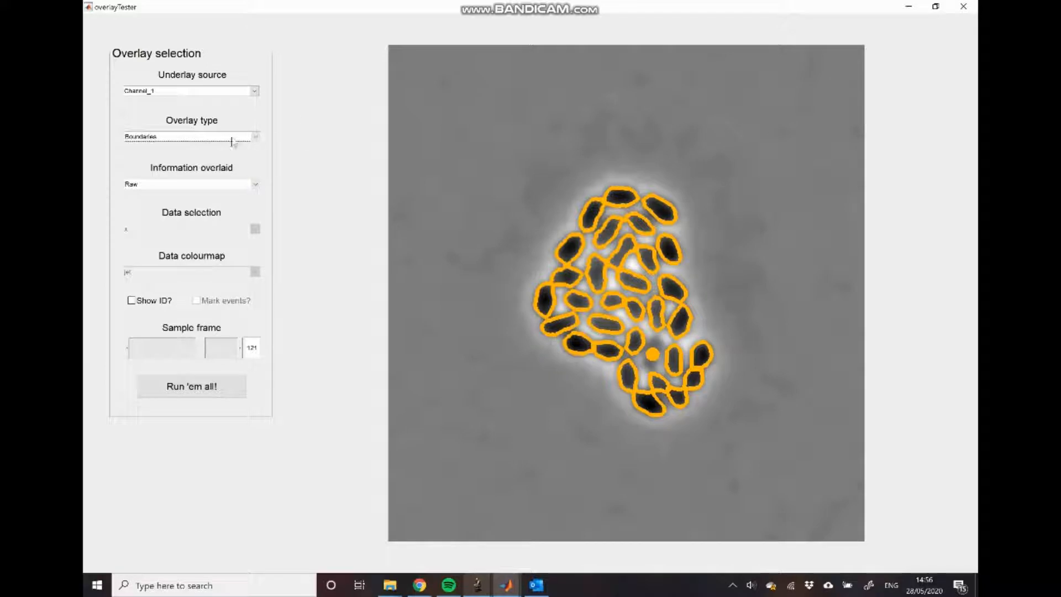
Colour the boundaries by Track IDs and step the sample frame forward to 124 and back to 123.
{"action": "left_click", "coordinate": [230, 184]}
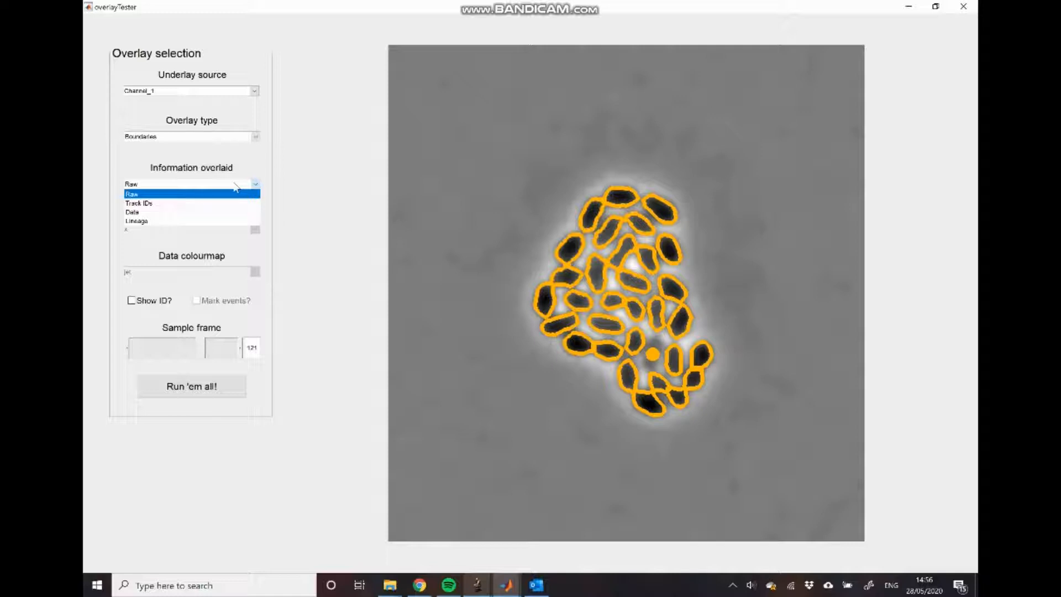
{"action": "left_click", "coordinate": [241, 202]}
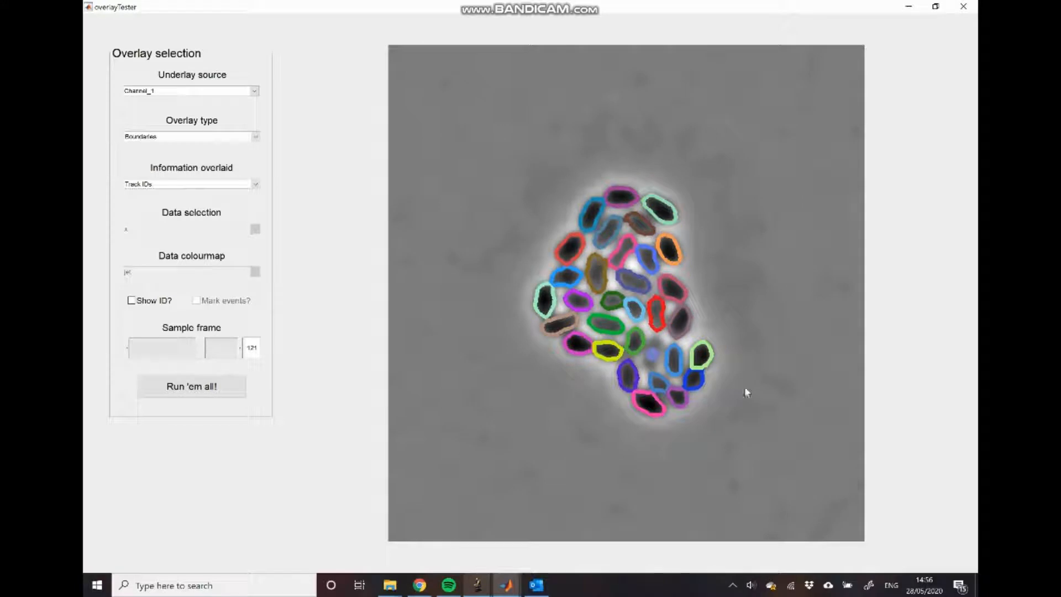
{"action": "left_click", "coordinate": [241, 349]}
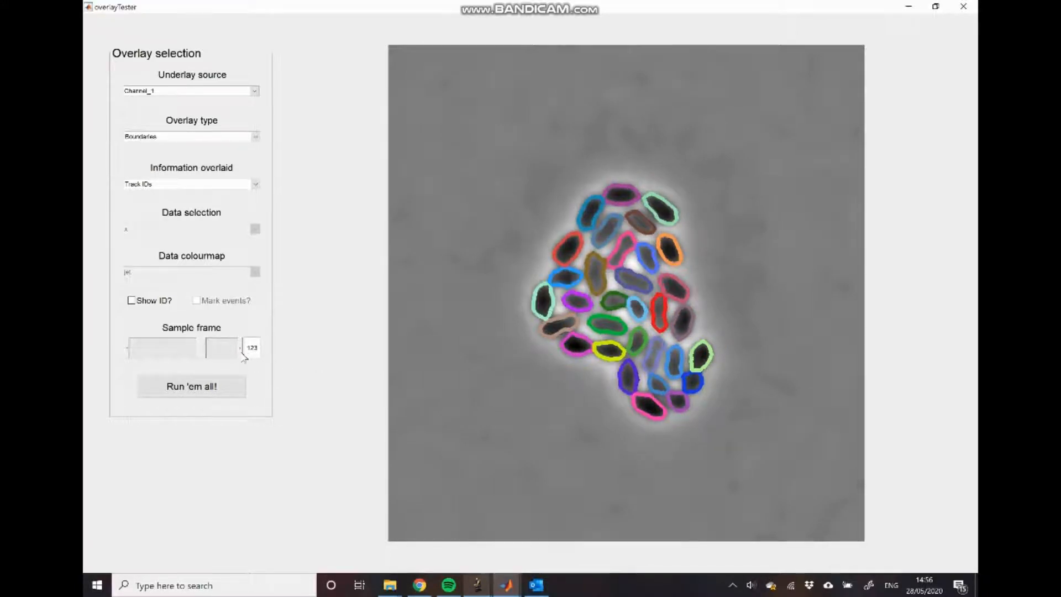
{"action": "left_click", "coordinate": [241, 349]}
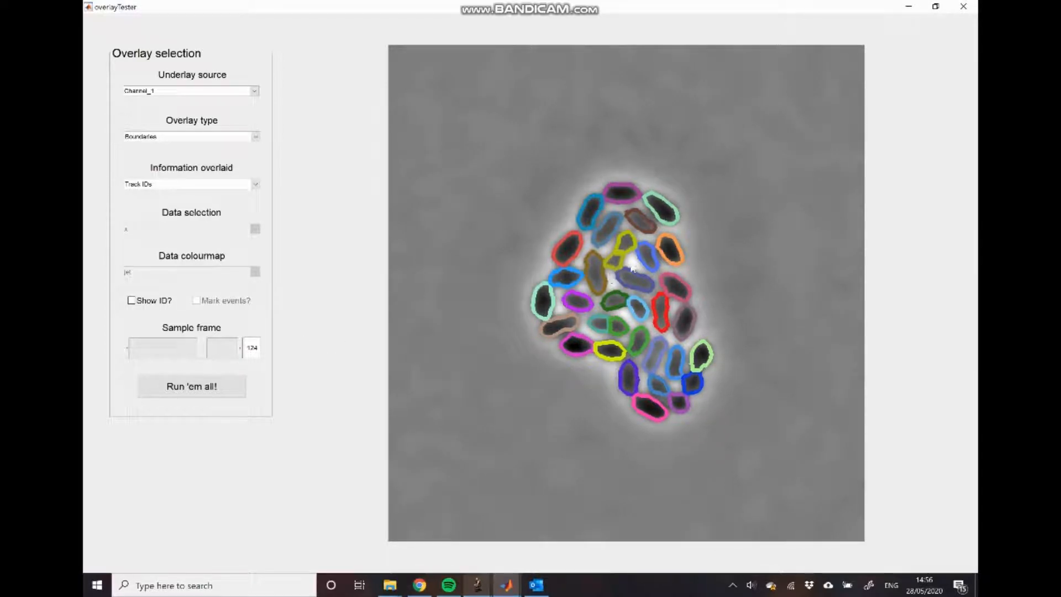
{"action": "left_click", "coordinate": [127, 348]}
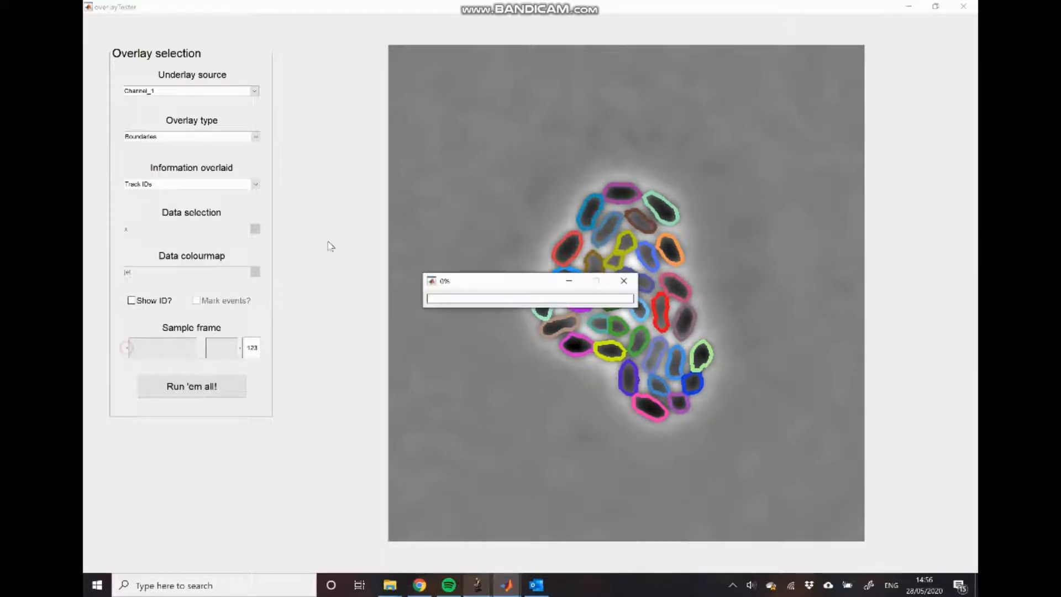
Keep the Boundaries overlay type and set the overlaid information to Lineage.
{"action": "left_click", "coordinate": [247, 140]}
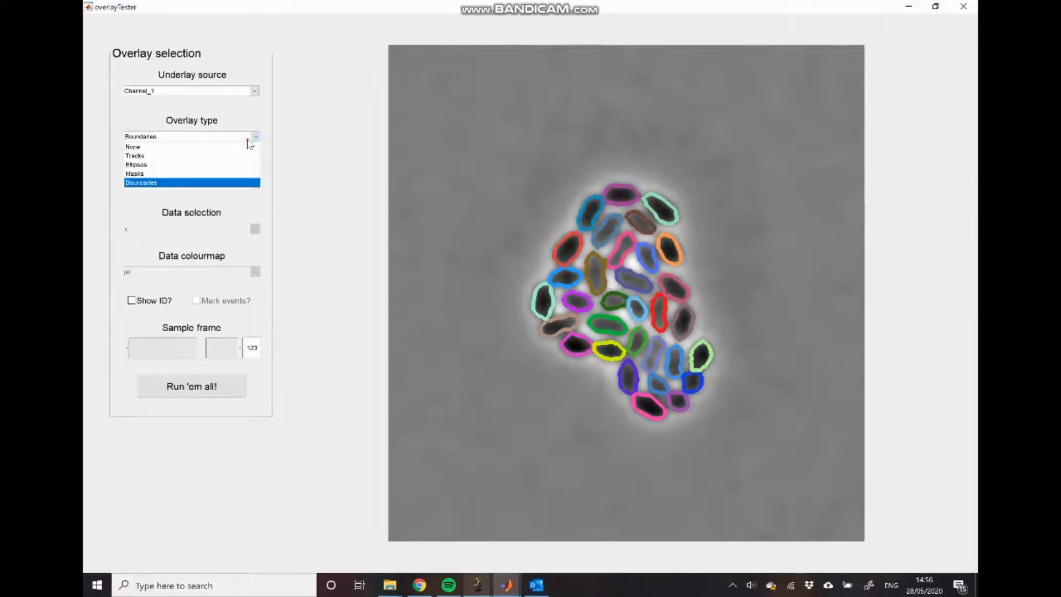
{"action": "left_click", "coordinate": [248, 138]}
{"action": "left_click", "coordinate": [242, 184]}
{"action": "left_click", "coordinate": [231, 221]}
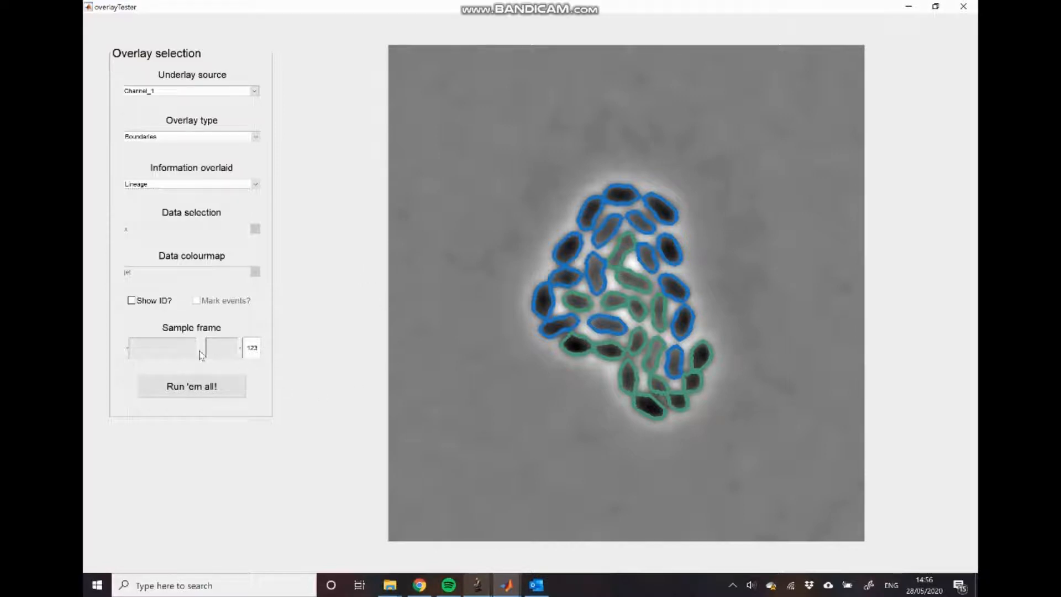
Compare the lineage colouring across sample frames 1 and 121, and leave the sample frame at 165.
{"action": "left_click_drag", "start_coordinate": [202, 355], "coordinate": [131, 352]}
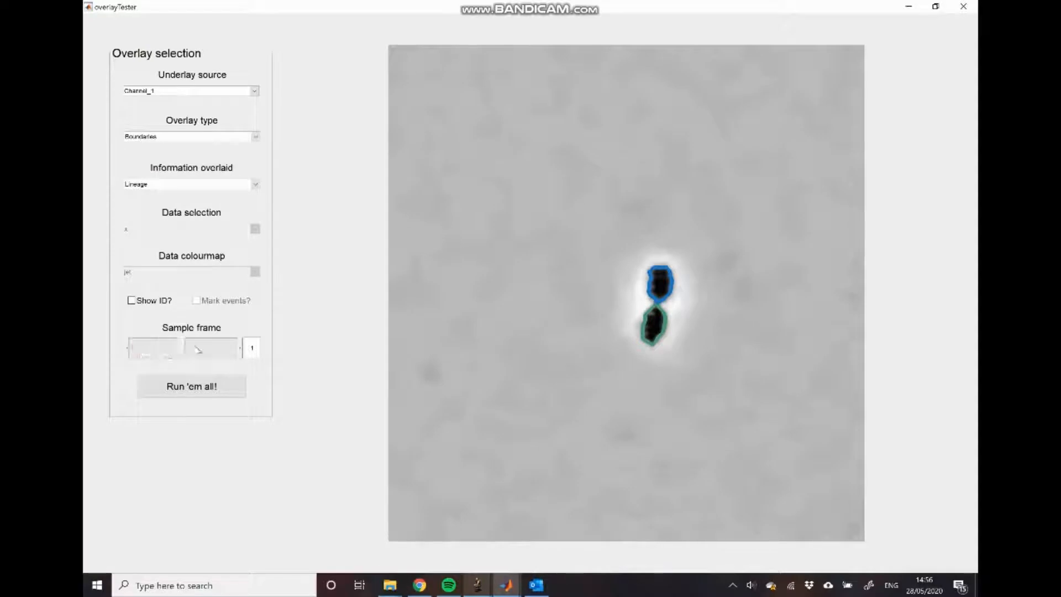
{"action": "left_click", "coordinate": [200, 348]}
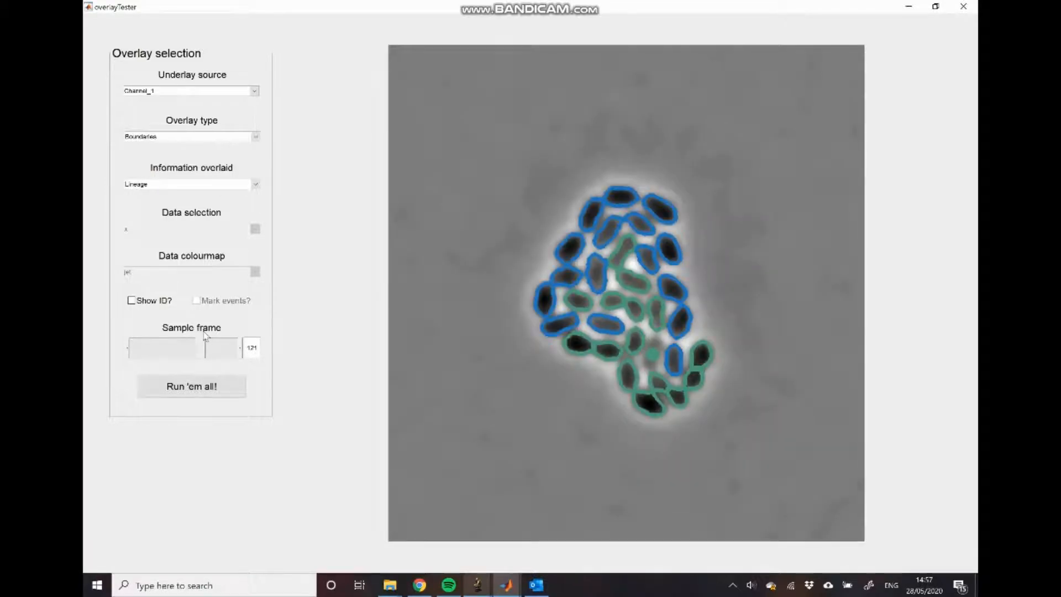
{"action": "left_click_drag", "start_coordinate": [206, 335], "coordinate": [229, 353]}
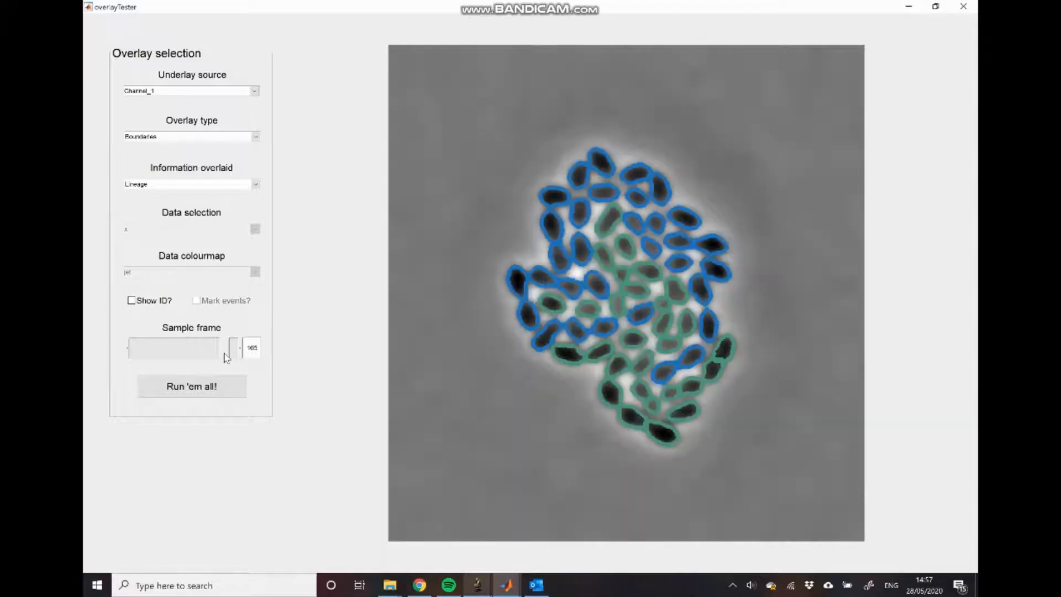
Set the overlaid information to Data and colour the cell boundaries by the y value.
{"action": "left_click", "coordinate": [224, 185]}
{"action": "left_click", "coordinate": [221, 213]}
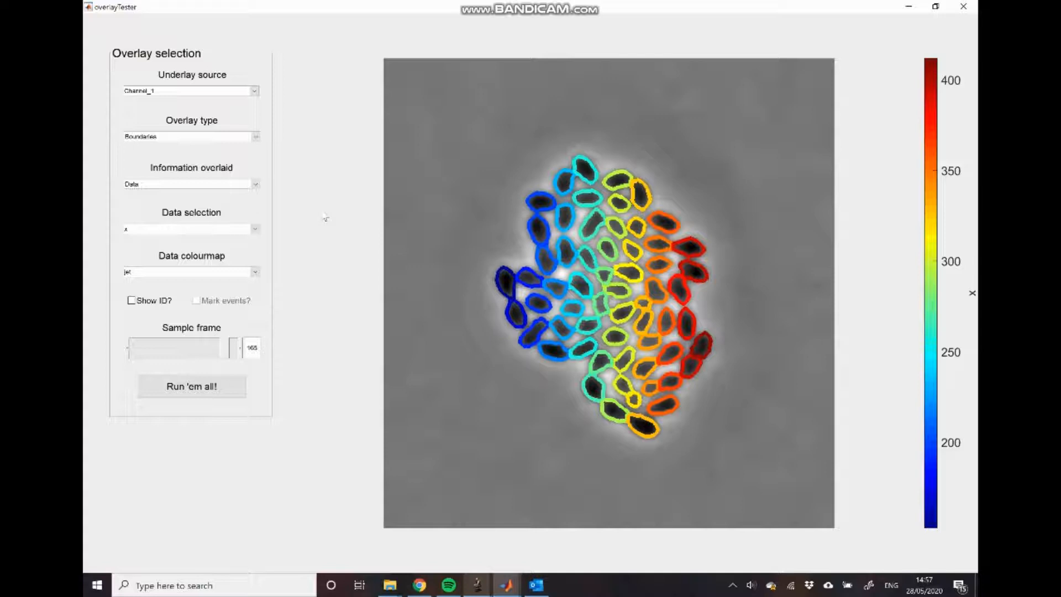
{"action": "left_click", "coordinate": [253, 231]}
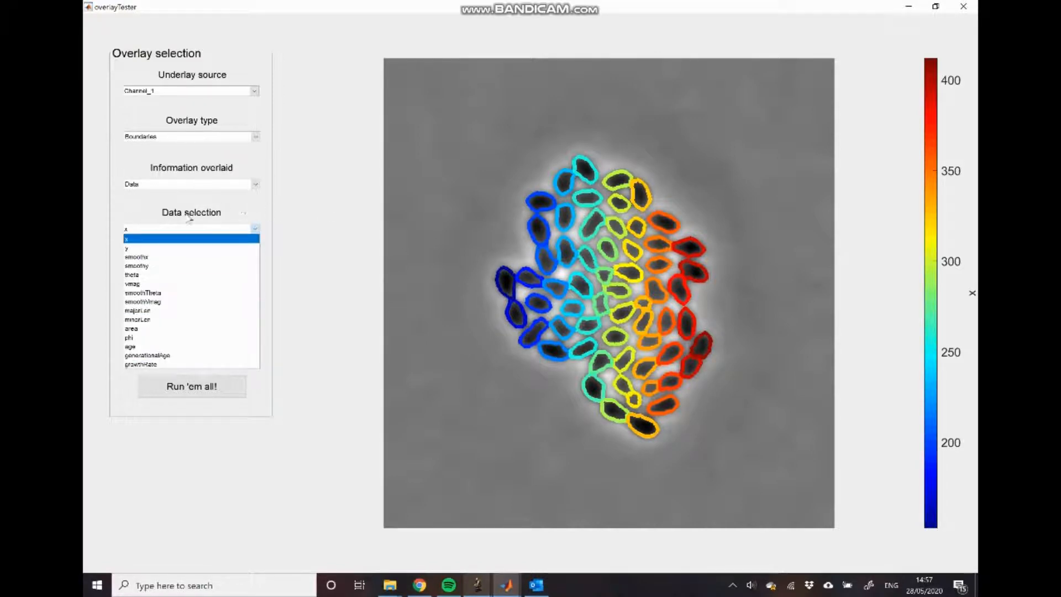
{"action": "left_click", "coordinate": [255, 248]}
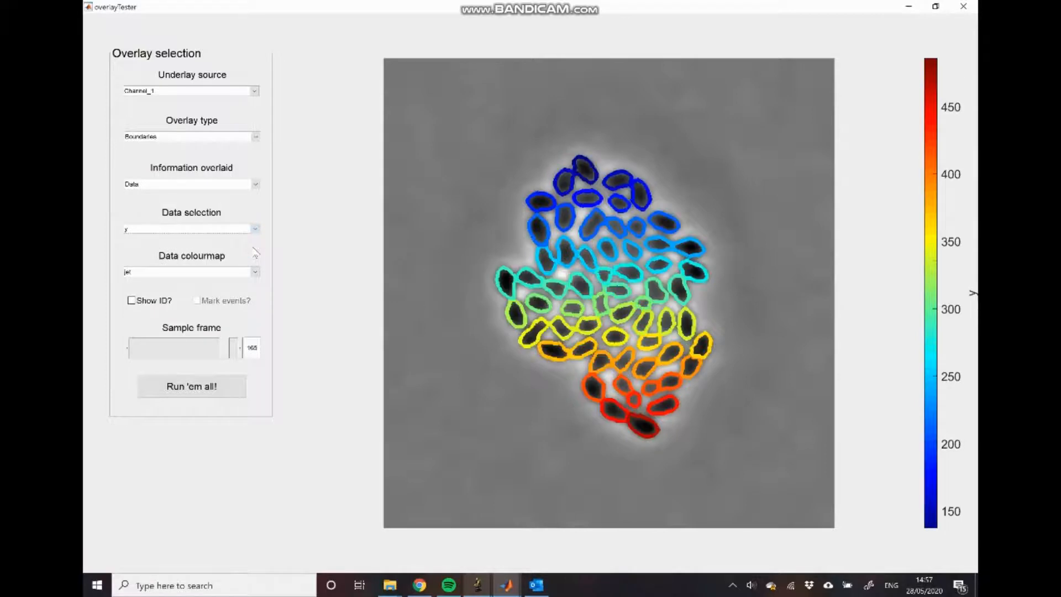
Switch the data selection to area and change it to phi to compare the boundary colouring.
{"action": "left_click", "coordinate": [254, 229]}
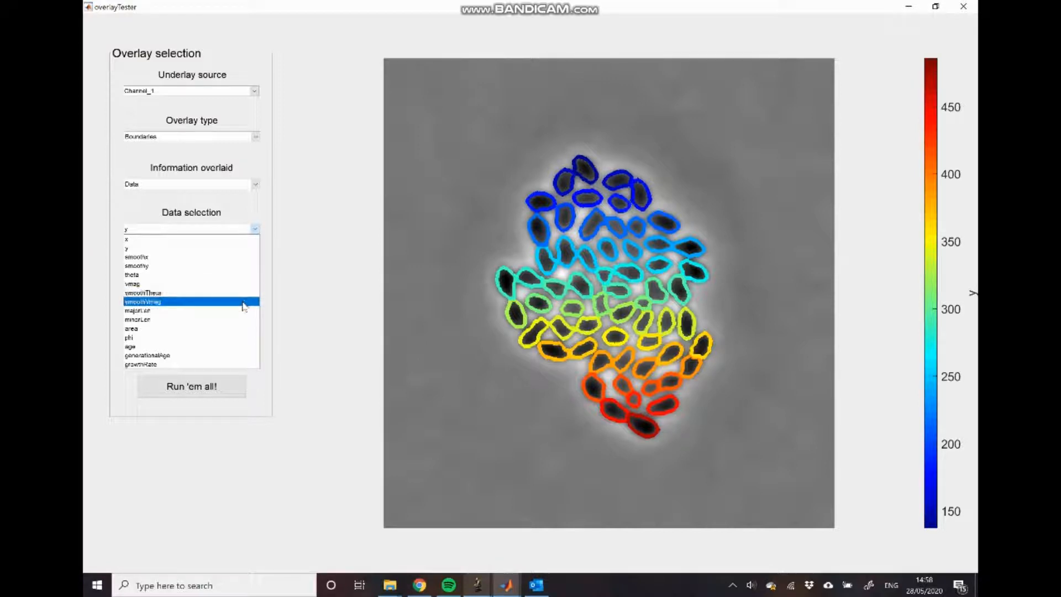
{"action": "left_click", "coordinate": [241, 328]}
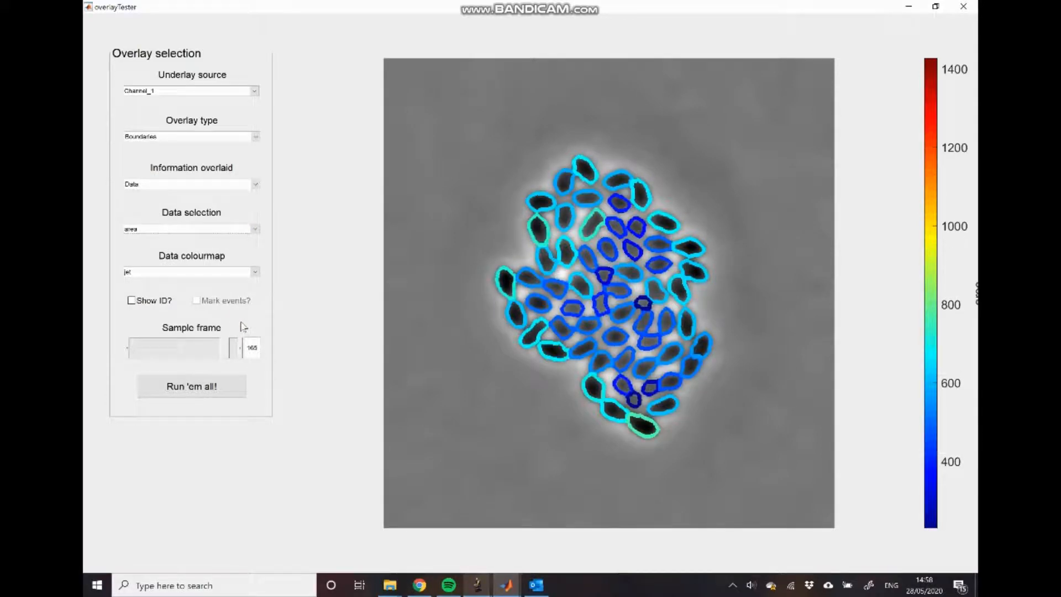
{"action": "left_click", "coordinate": [223, 229]}
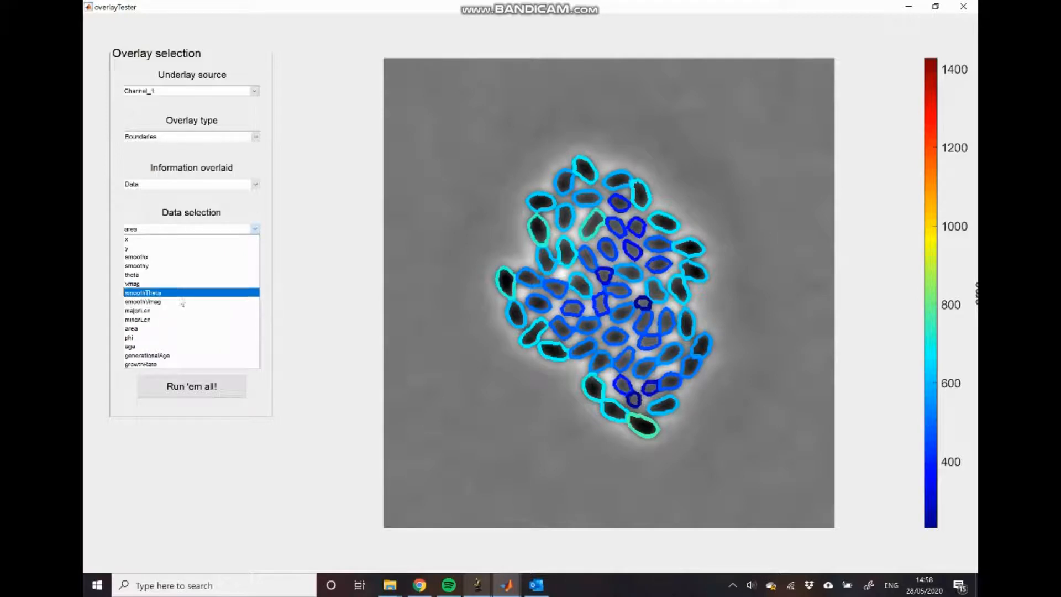
{"action": "left_click", "coordinate": [177, 338]}
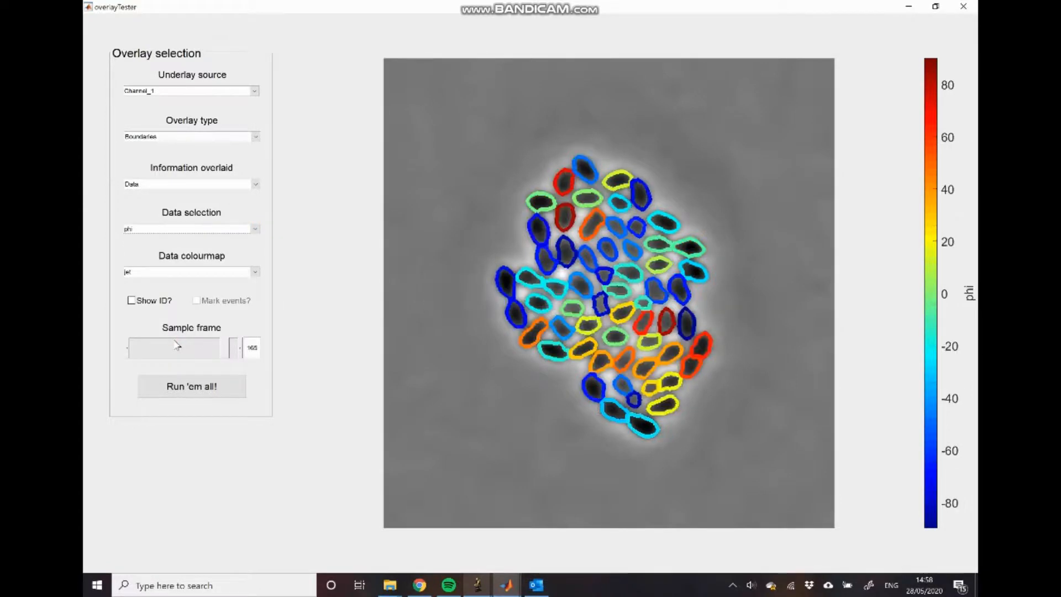
Colour the cell boundaries by age and change the data selection to generationalAge.
{"action": "left_click", "coordinate": [214, 229]}
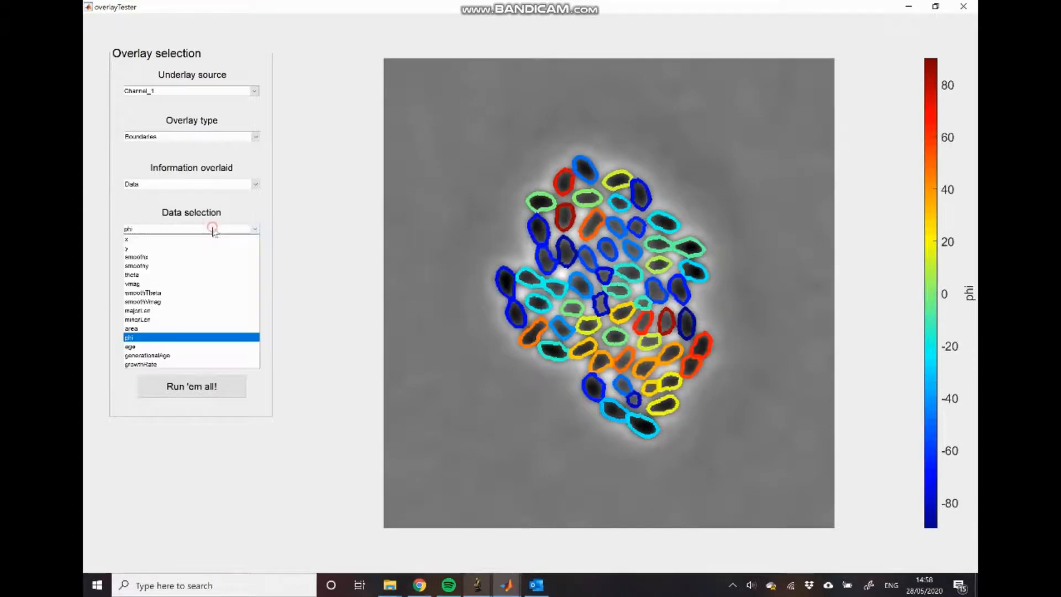
{"action": "left_click", "coordinate": [196, 348]}
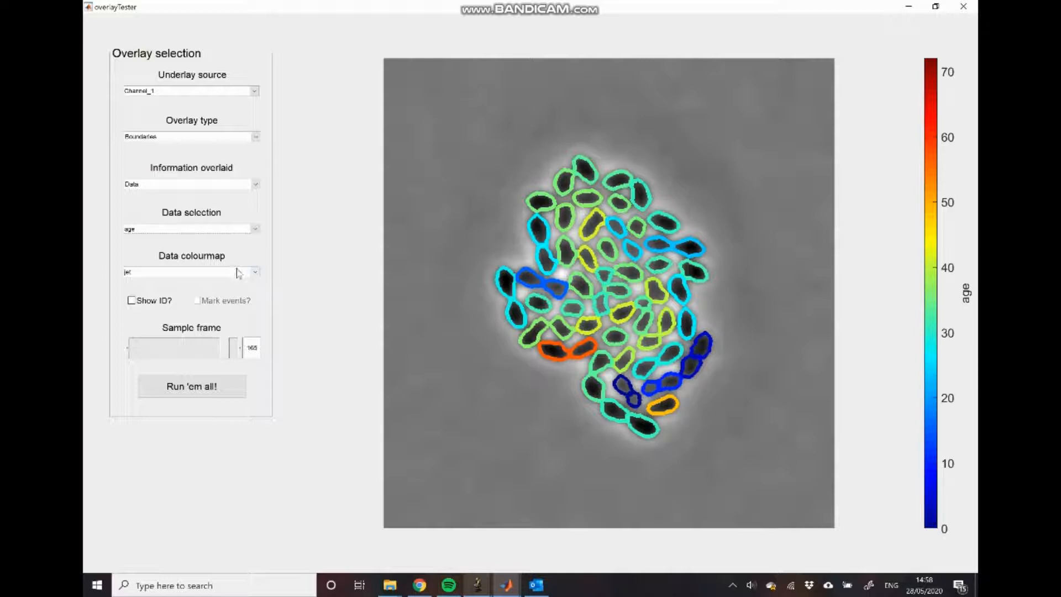
{"action": "left_click", "coordinate": [239, 229]}
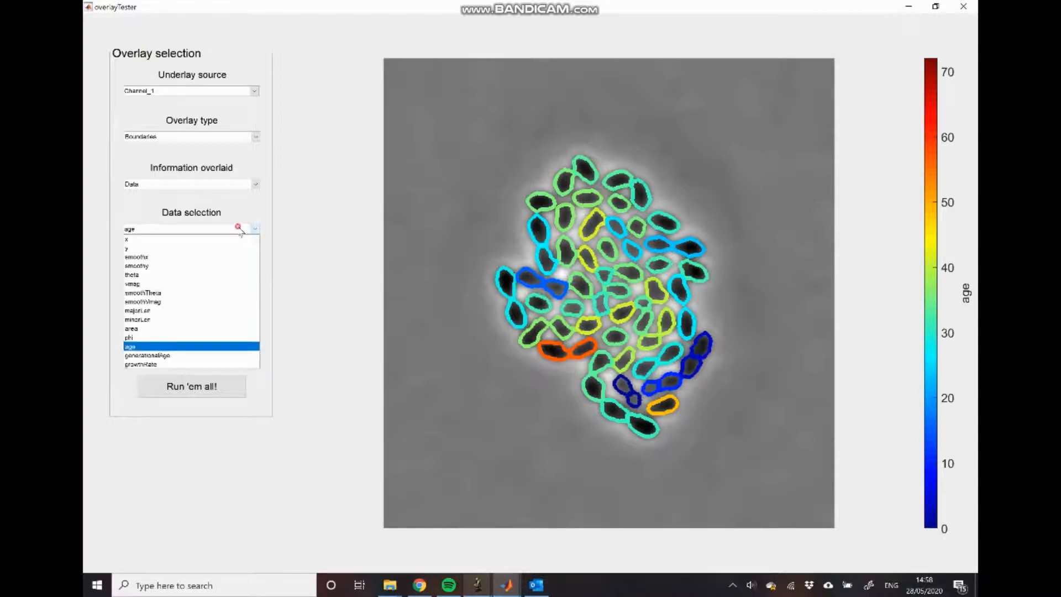
{"action": "left_click", "coordinate": [208, 356]}
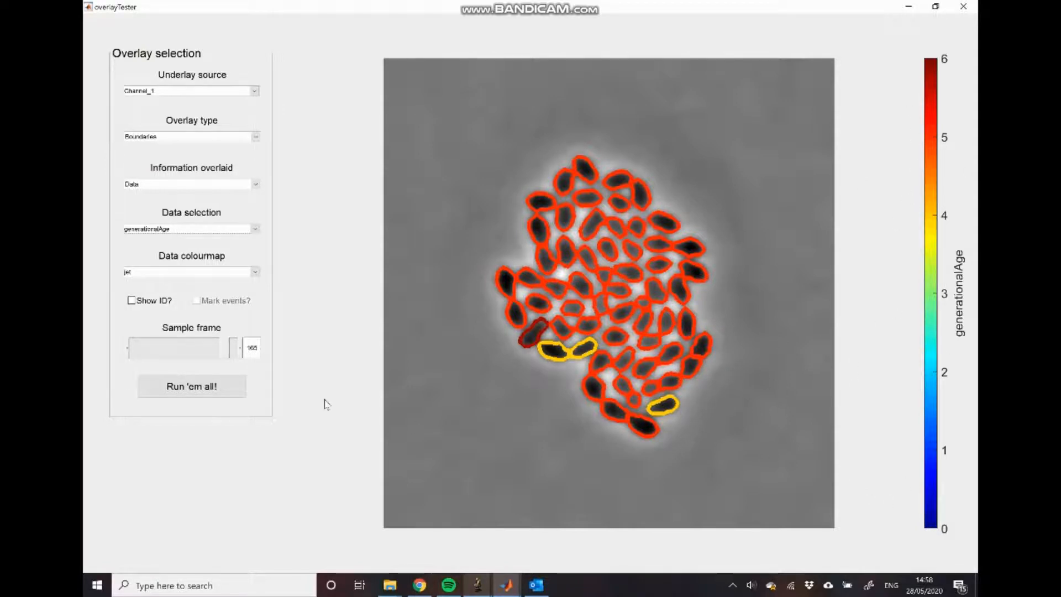
Compare the generationalAge colouring at sample frames 1 and 115, and leave the sample frame at 150.
{"action": "left_click_drag", "start_coordinate": [232, 348], "coordinate": [127, 353]}
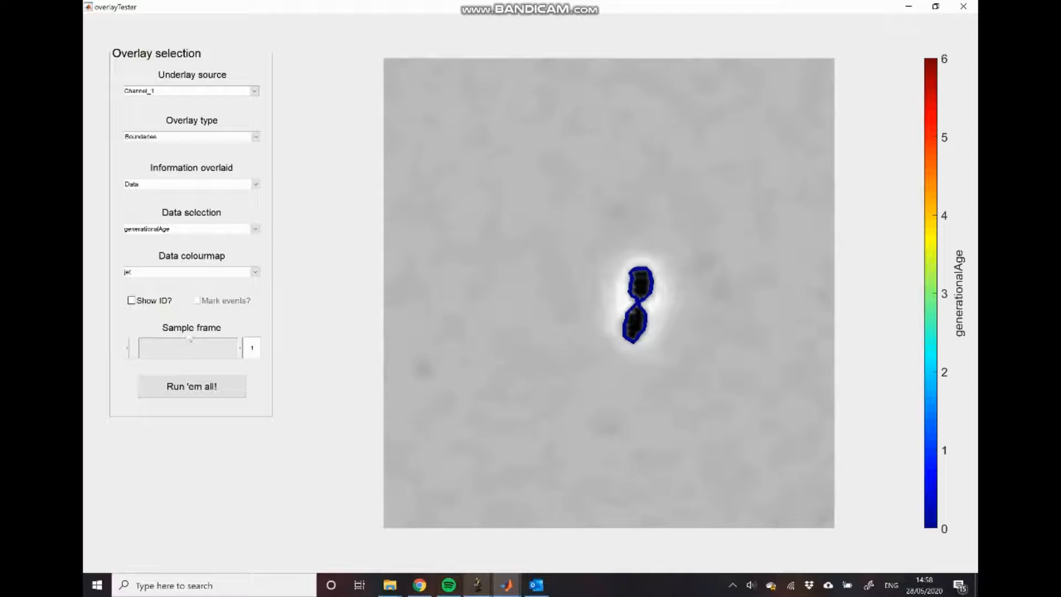
{"action": "left_click_drag", "start_coordinate": [135, 350], "coordinate": [197, 362]}
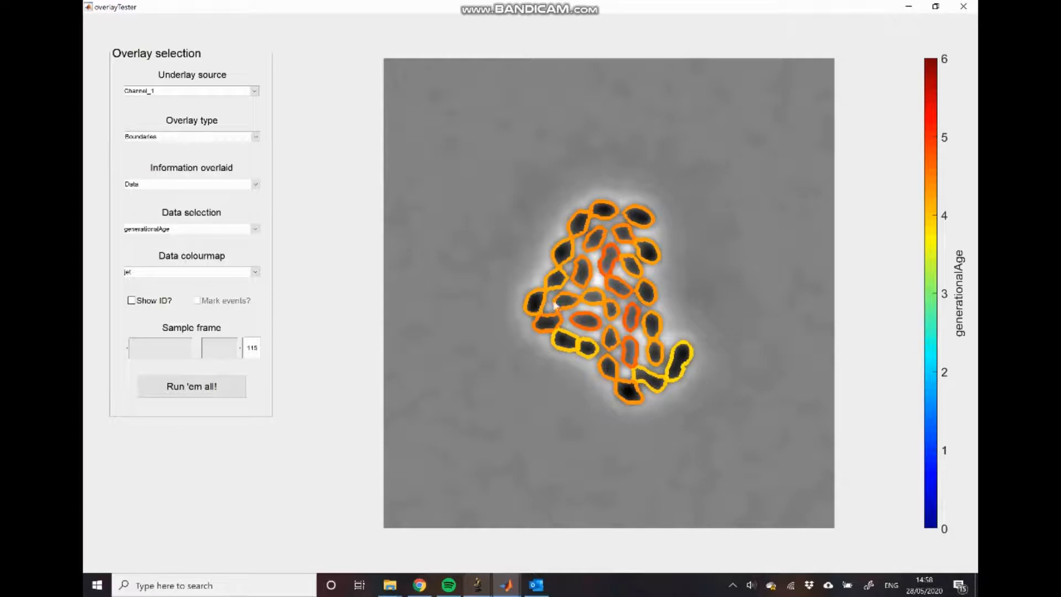
{"action": "left_click_drag", "start_coordinate": [196, 348], "coordinate": [221, 364]}
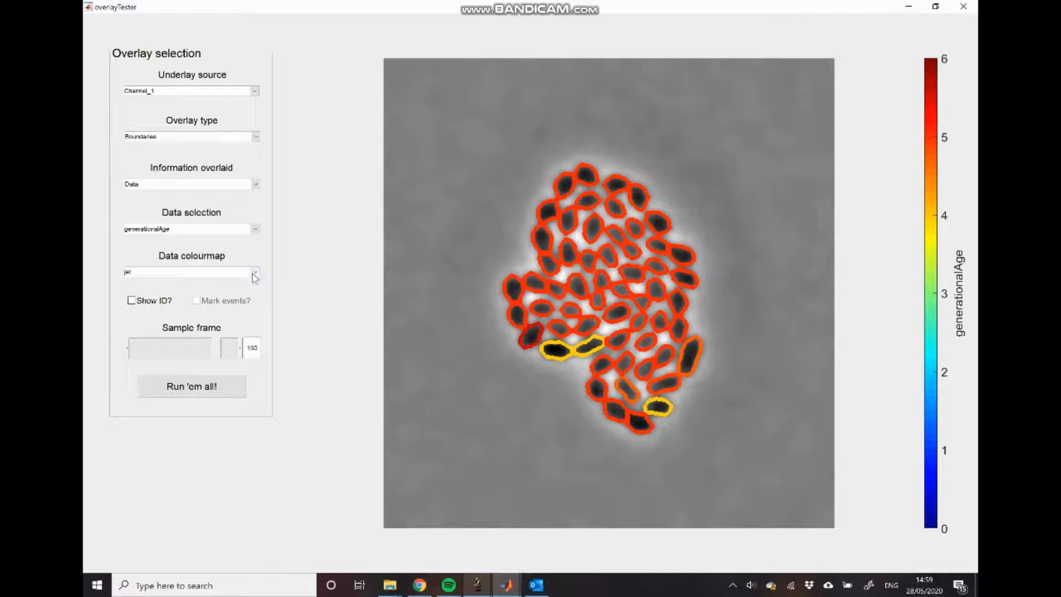
Recolour the generationalAge boundaries with the parula data colourmap and change the colourmap to pink.
{"action": "left_click", "coordinate": [254, 273]}
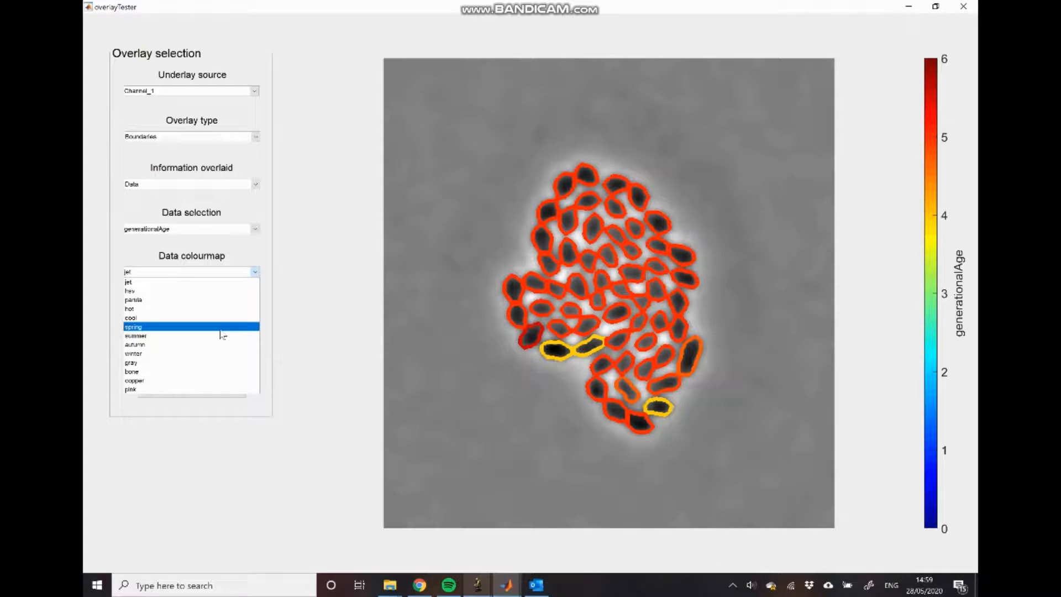
{"action": "left_click", "coordinate": [238, 299]}
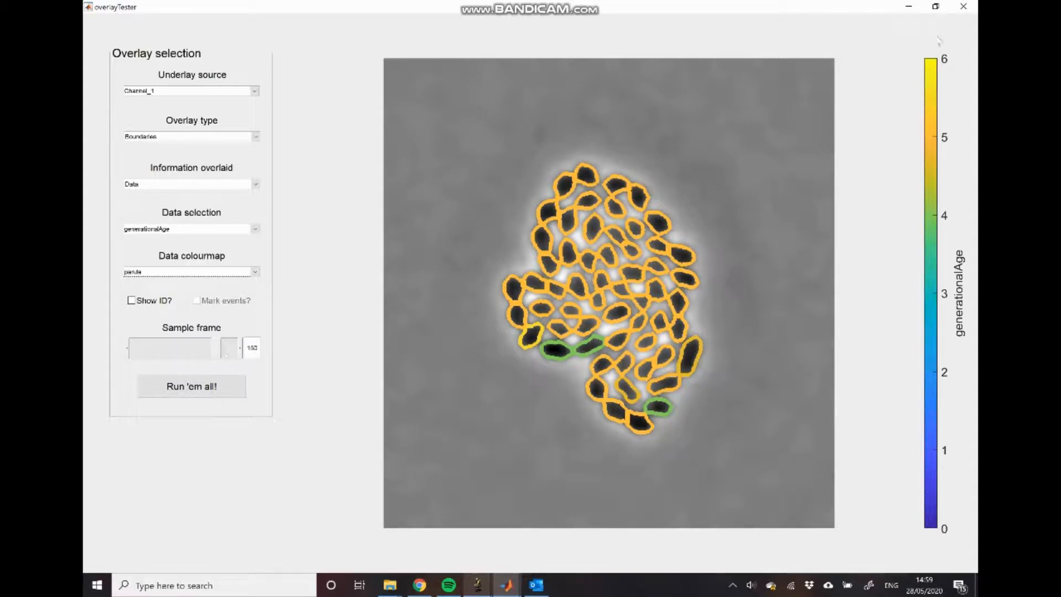
{"action": "left_click", "coordinate": [255, 272]}
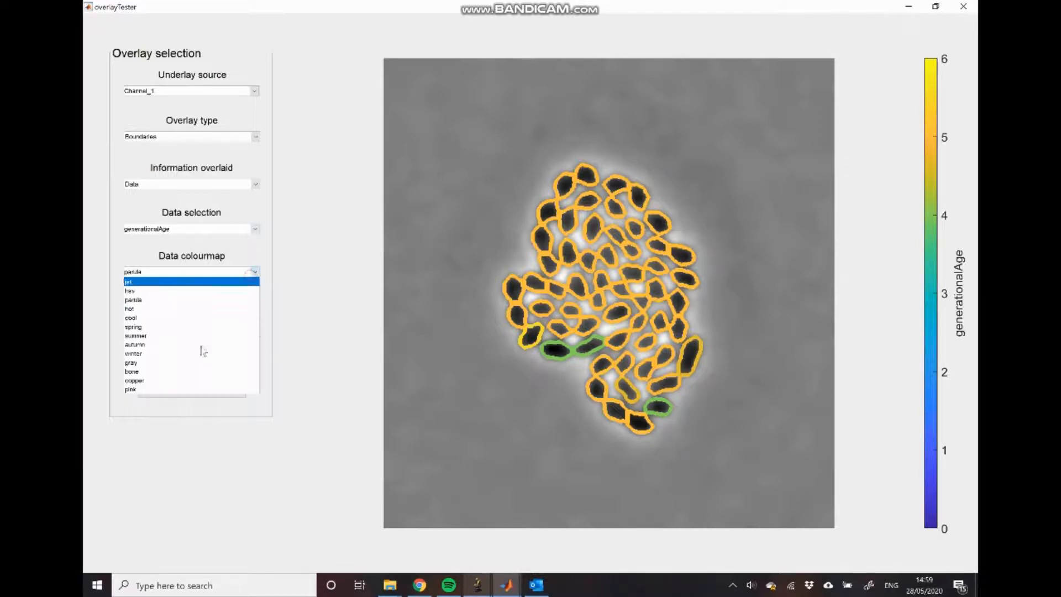
{"action": "left_click", "coordinate": [165, 389]}
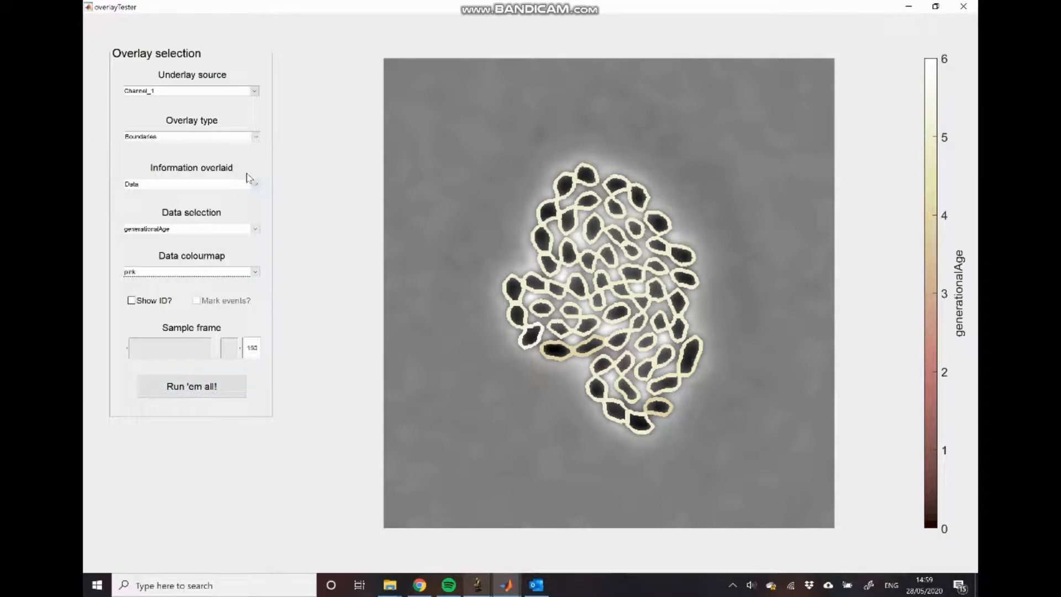
Show the ID labels on the tracked cells in the overlay.
{"action": "left_click", "coordinate": [247, 228]}
{"action": "left_click", "coordinate": [247, 229]}
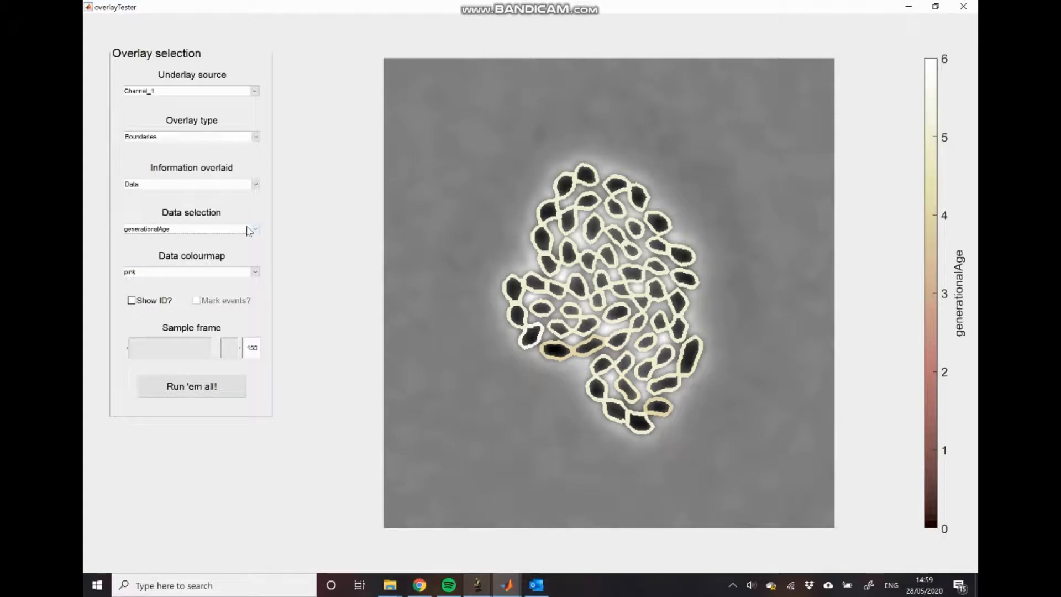
{"action": "left_click", "coordinate": [148, 303]}
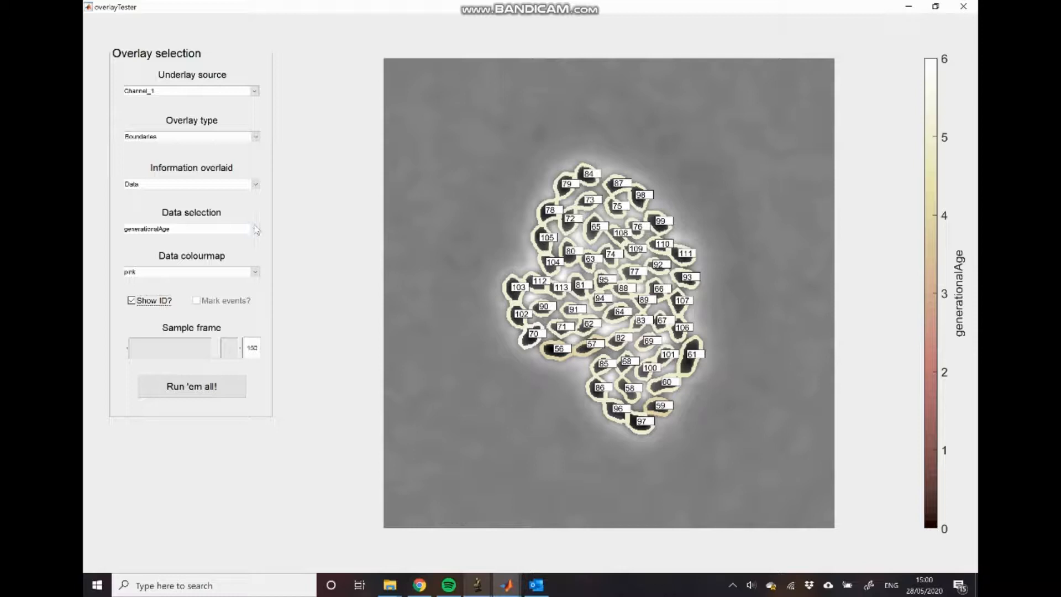
Set the data colourmap to autumn and the data selection to y.
{"action": "left_click", "coordinate": [252, 272]}
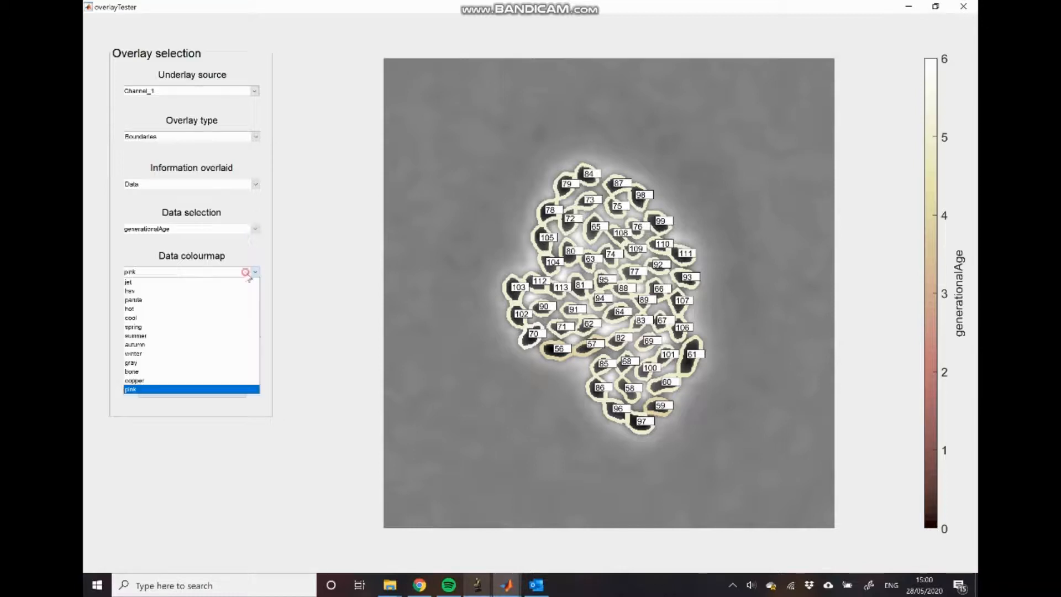
{"action": "left_click", "coordinate": [197, 344]}
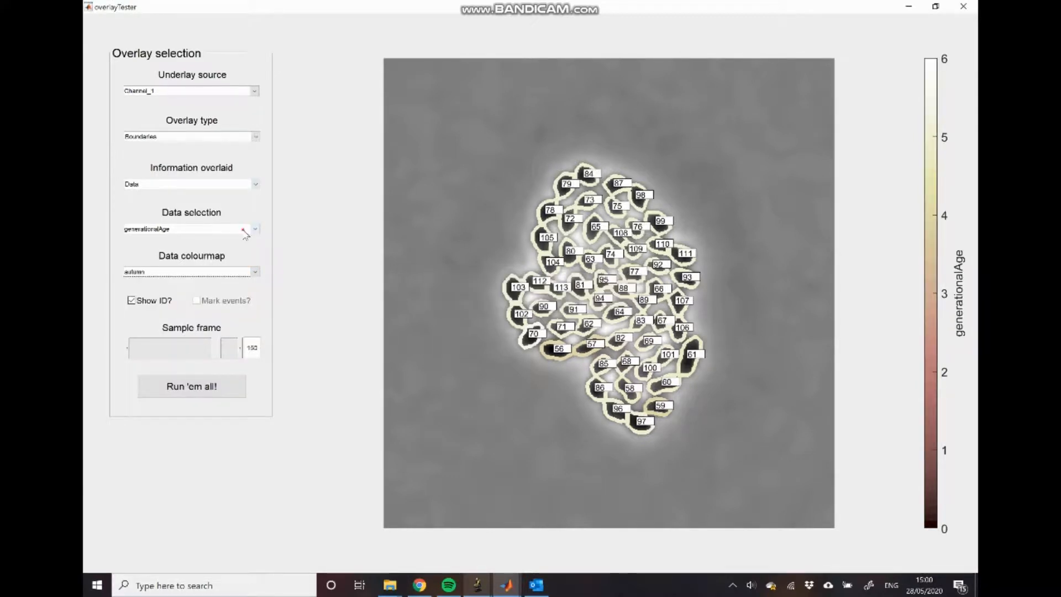
{"action": "left_click", "coordinate": [246, 230]}
{"action": "left_click", "coordinate": [201, 247]}
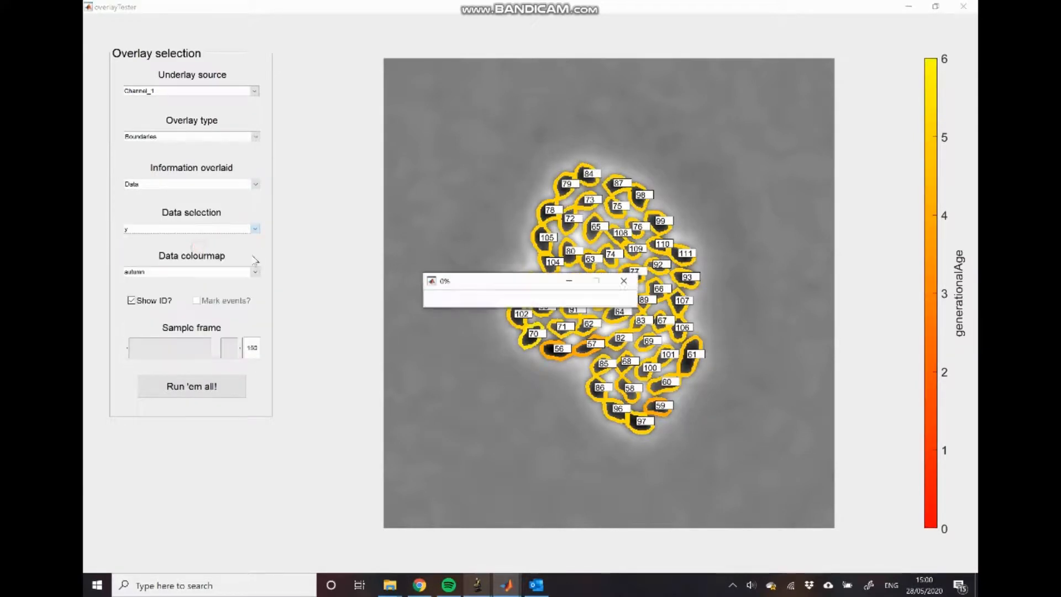
Hide the cell ID labels and run the overlay generation for all frames.
{"action": "left_click", "coordinate": [150, 302]}
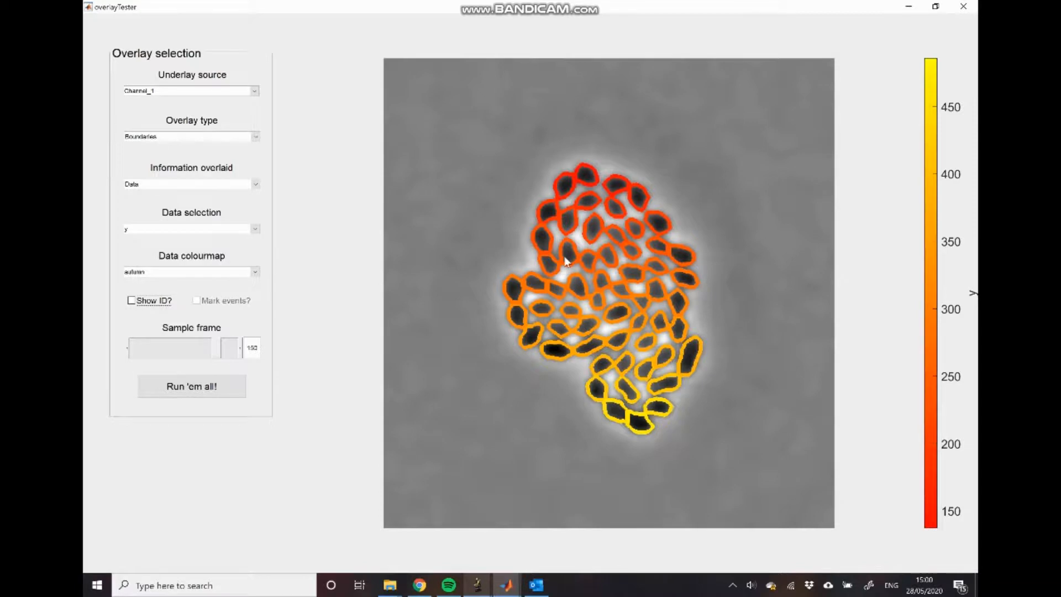
{"action": "left_click", "coordinate": [241, 390]}
Switch to the DivisionTesting folder in File Explorer and open its Overlays subfolder to inspect the frame images.
{"action": "mouse_move", "coordinate": [390, 585]}
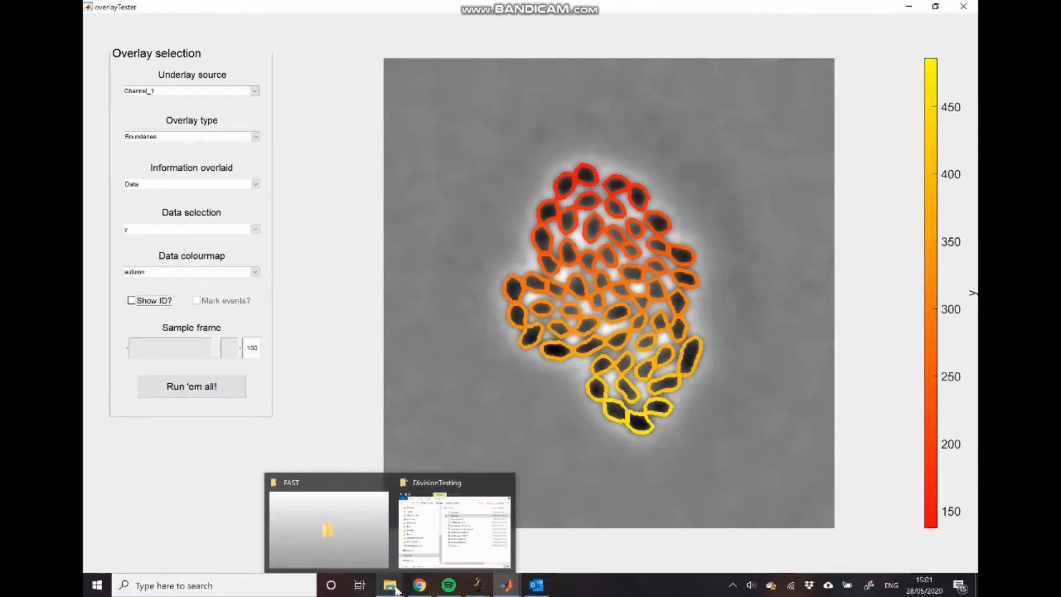
{"action": "left_click", "coordinate": [456, 548]}
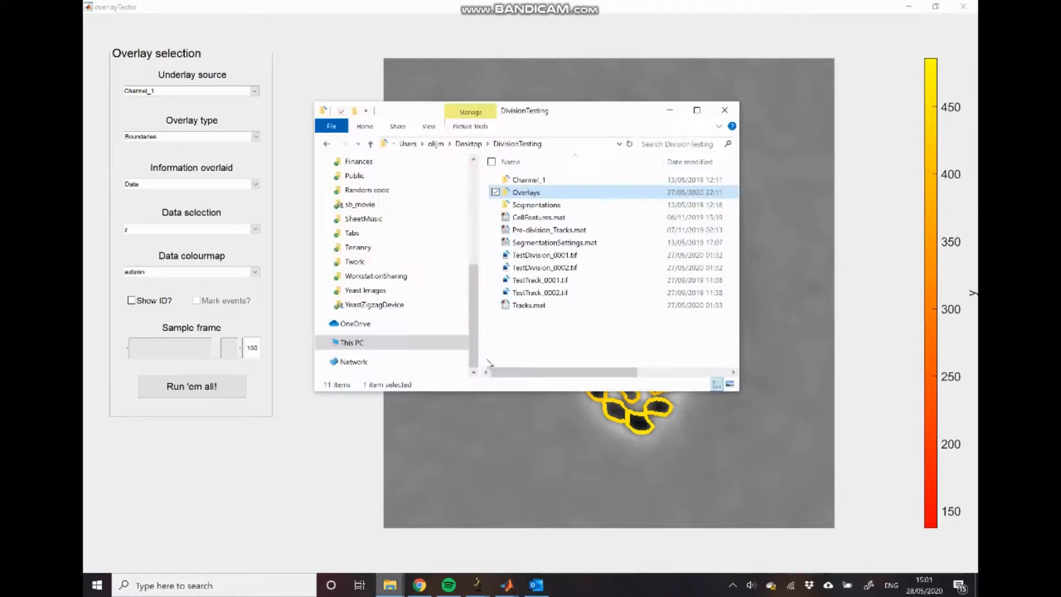
{"action": "double_click", "coordinate": [563, 193]}
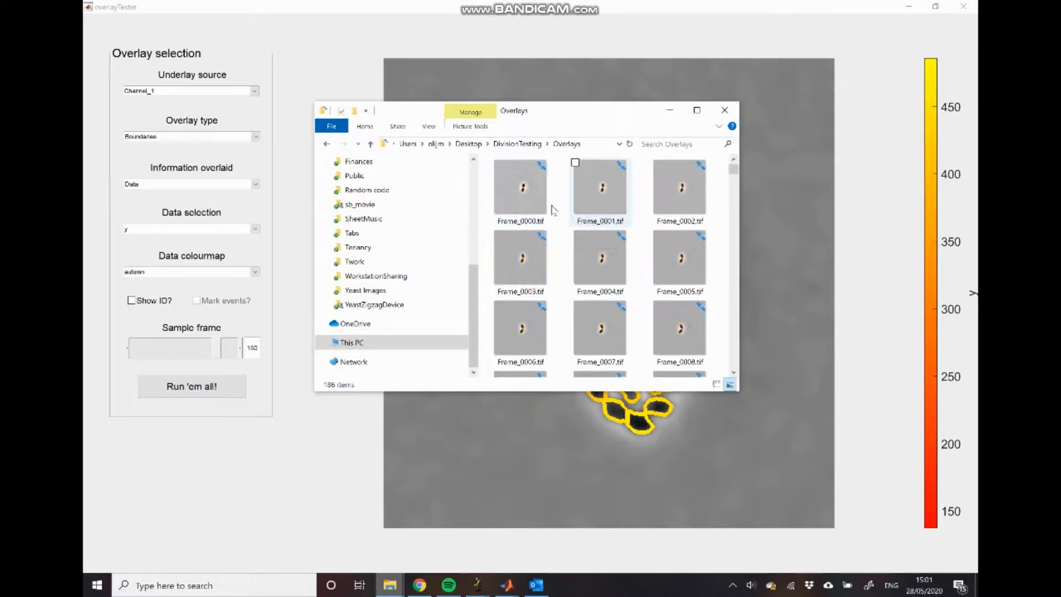
Switch to Fiji, look through the file import options and play the Overlays image stack.
{"action": "left_click", "coordinate": [478, 585]}
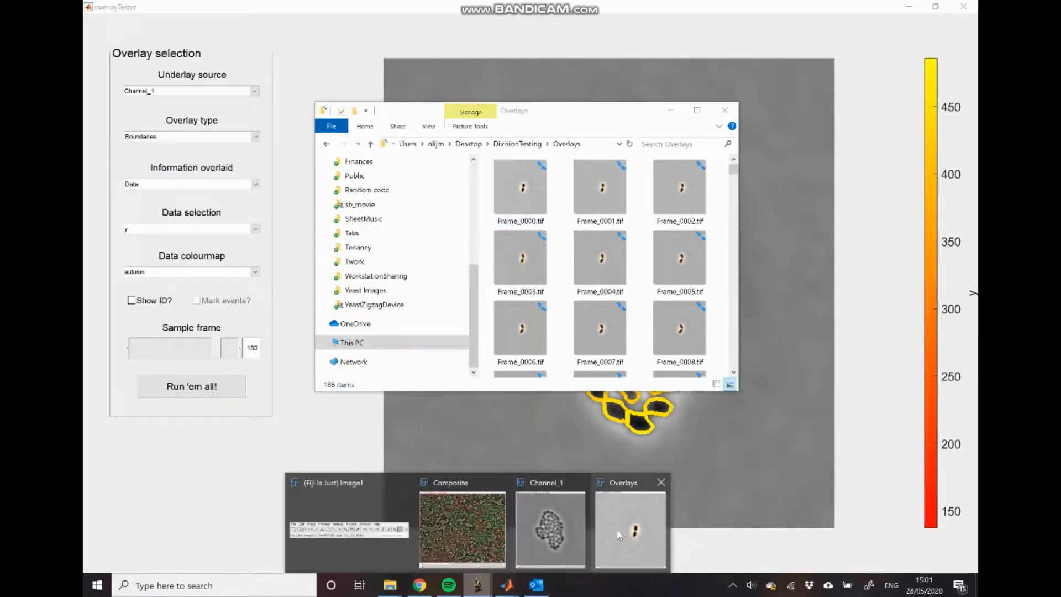
{"action": "left_click", "coordinate": [630, 529]}
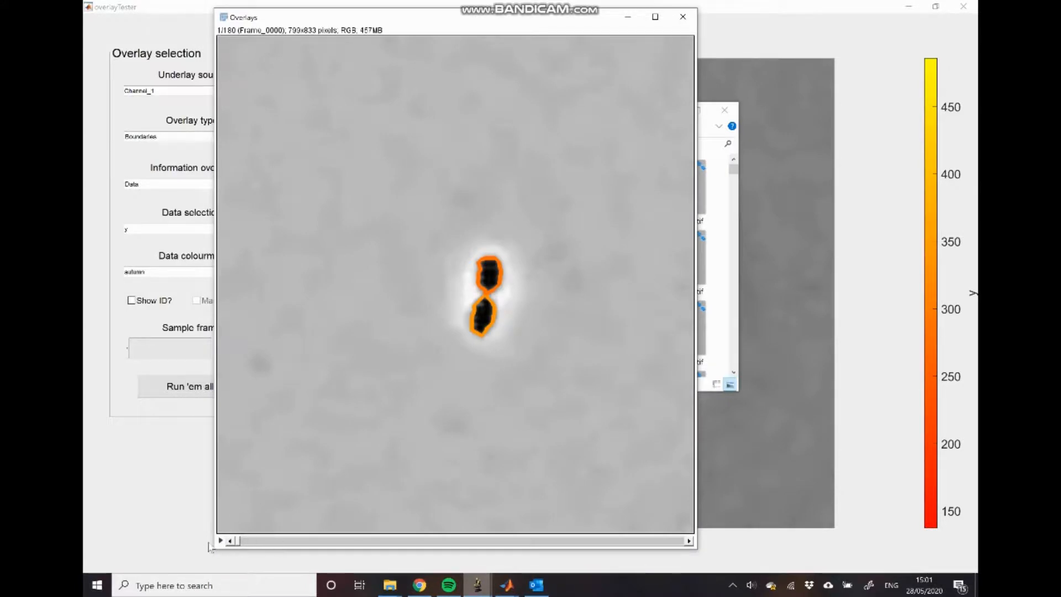
{"action": "left_click", "coordinate": [473, 587]}
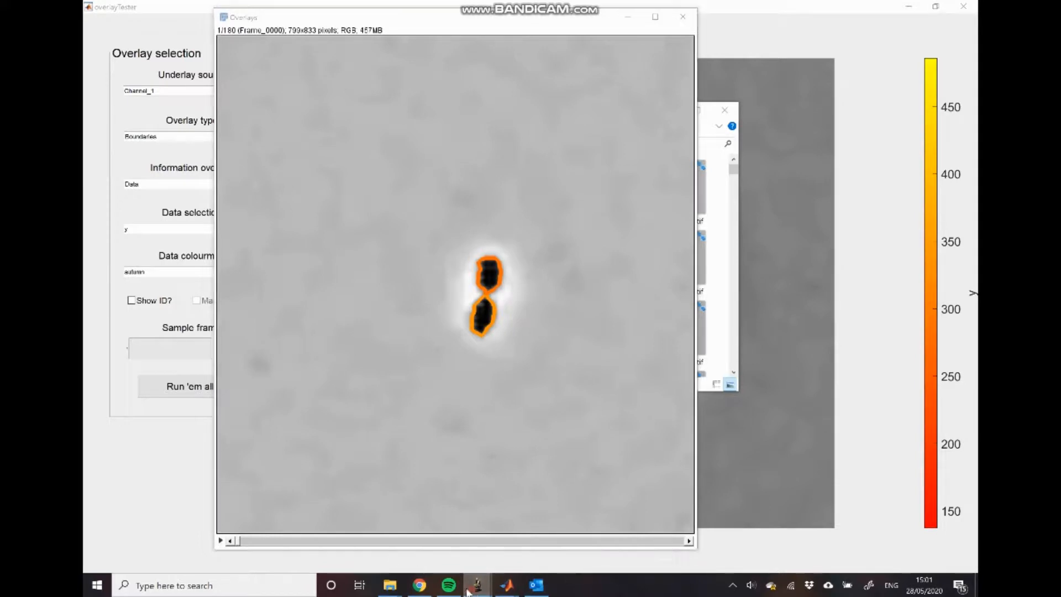
{"action": "left_click", "coordinate": [382, 521]}
{"action": "left_click", "coordinate": [642, 103]}
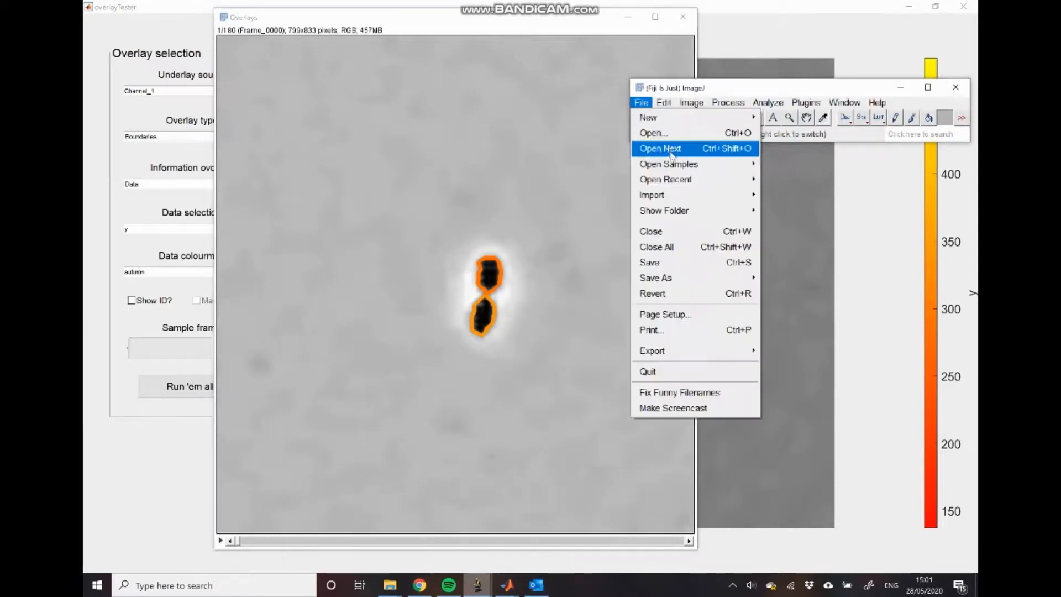
{"action": "mouse_move", "coordinate": [691, 195]}
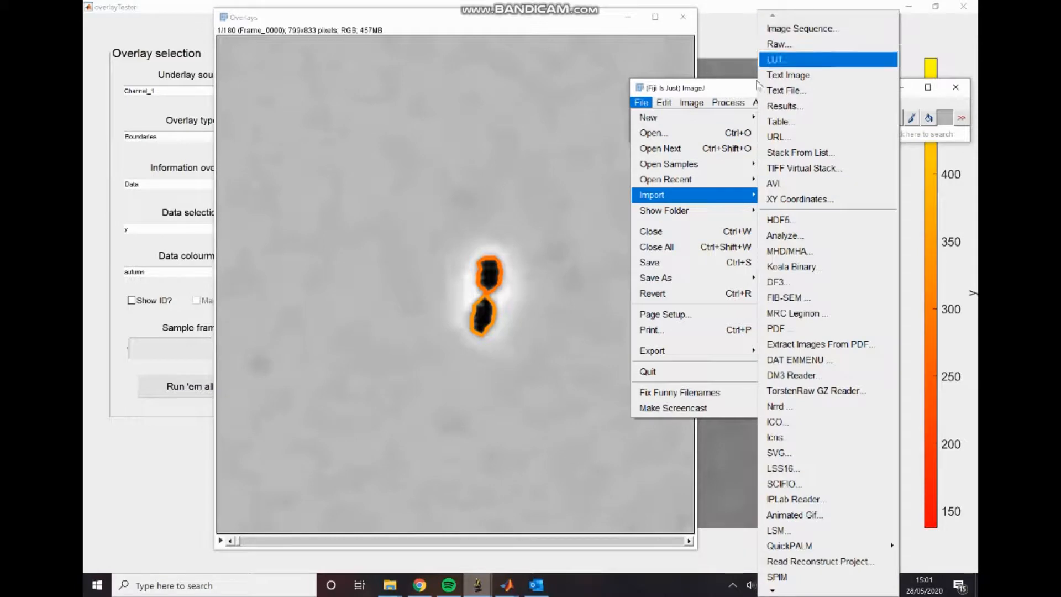
{"action": "left_click", "coordinate": [720, 89]}
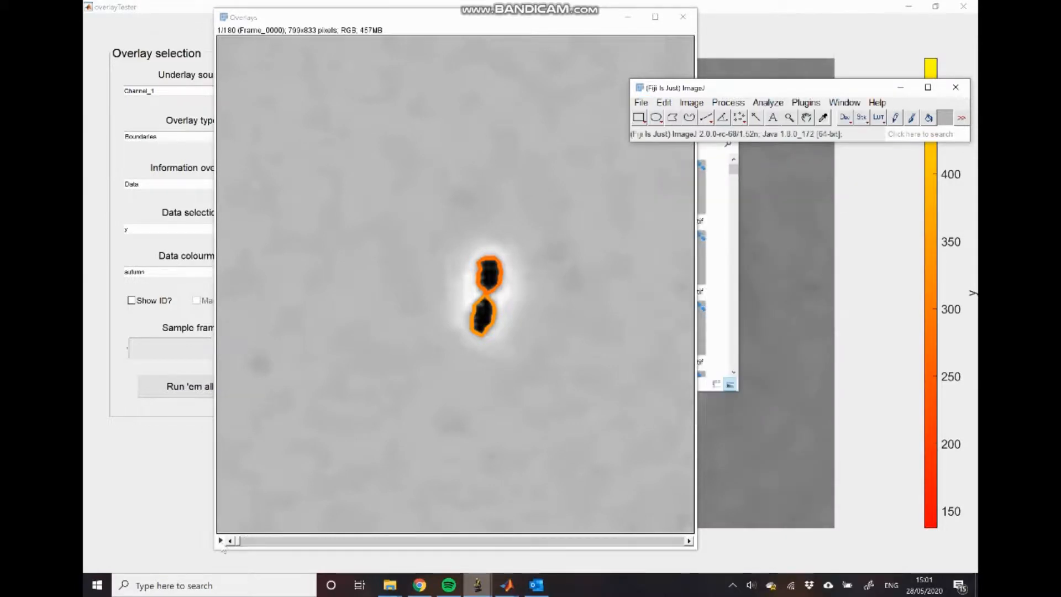
{"action": "left_click", "coordinate": [221, 541]}
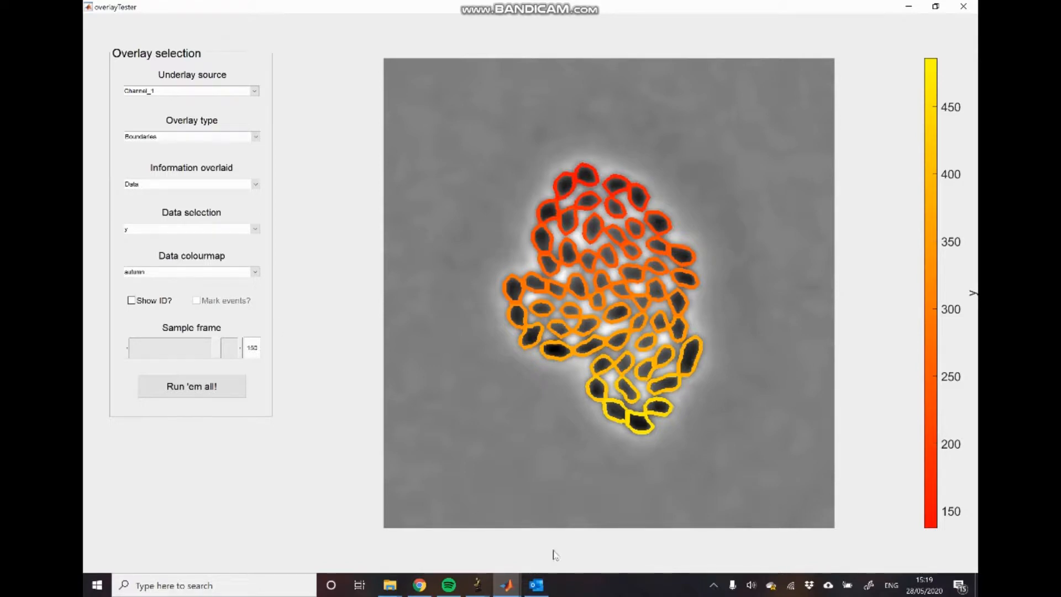
Switch to the MATLAB Editor, review labelThresholdEvents.m from its header comments to its end, and highlight the procTracks(i).event assignment.
{"action": "mouse_move", "coordinate": [513, 590]}
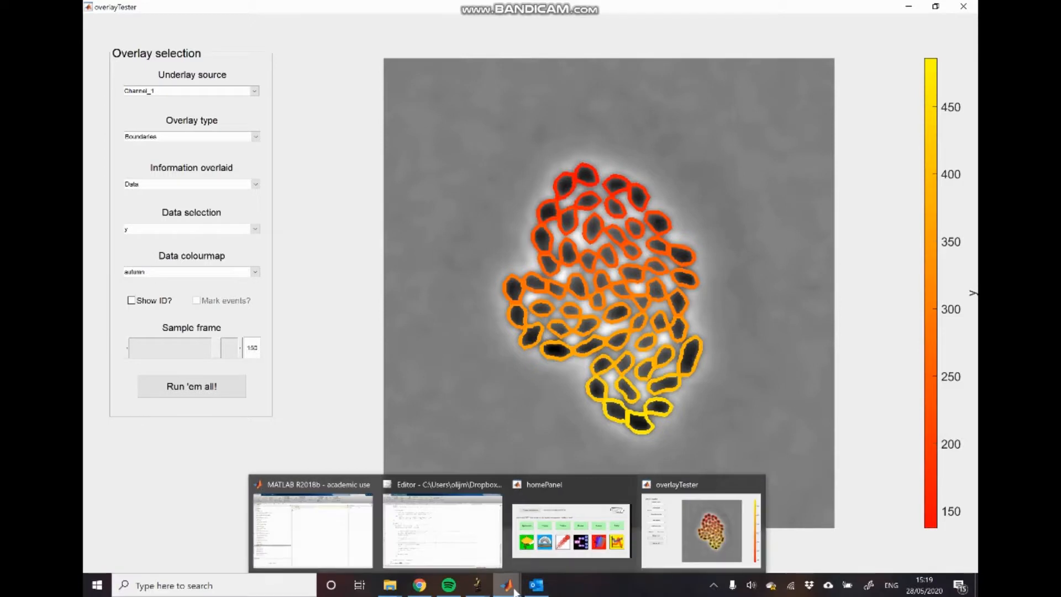
{"action": "left_click", "coordinate": [443, 525]}
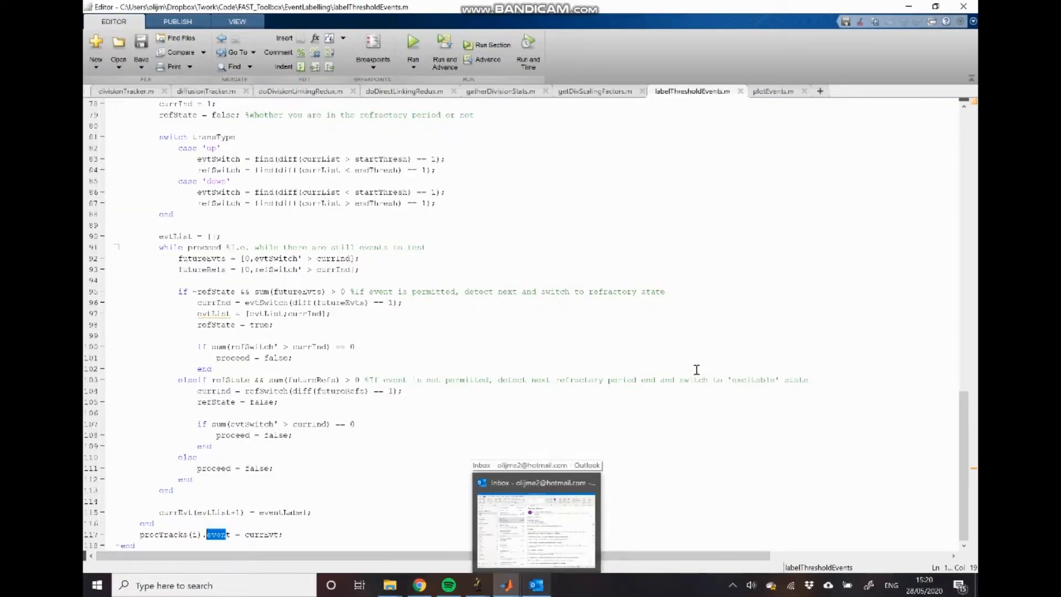
{"action": "scroll", "coordinate": [696, 370], "scroll_direction": "up", "scroll_amount": 20}
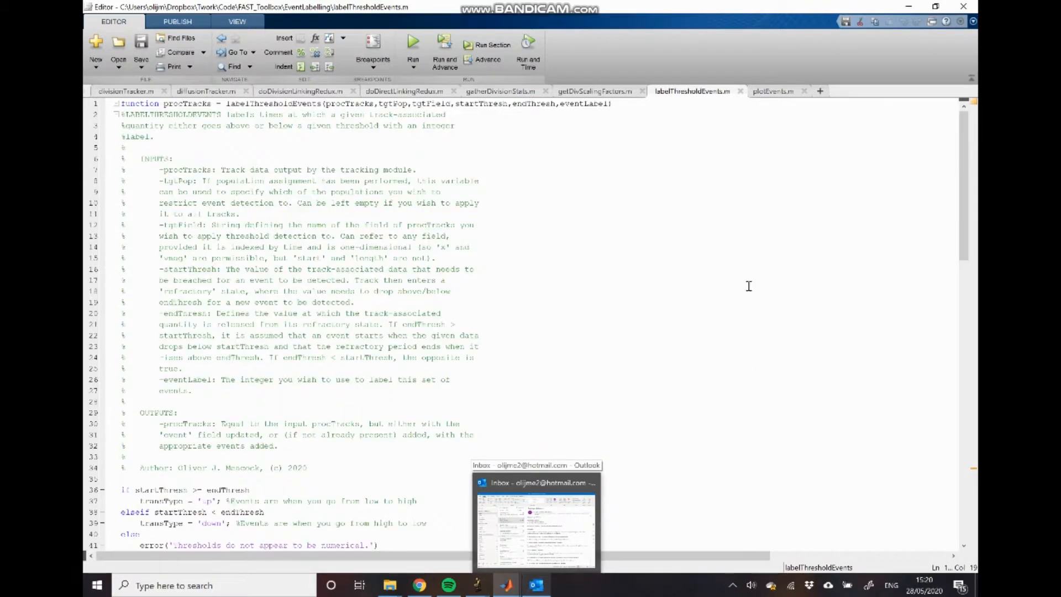
{"action": "left_click", "coordinate": [675, 199]}
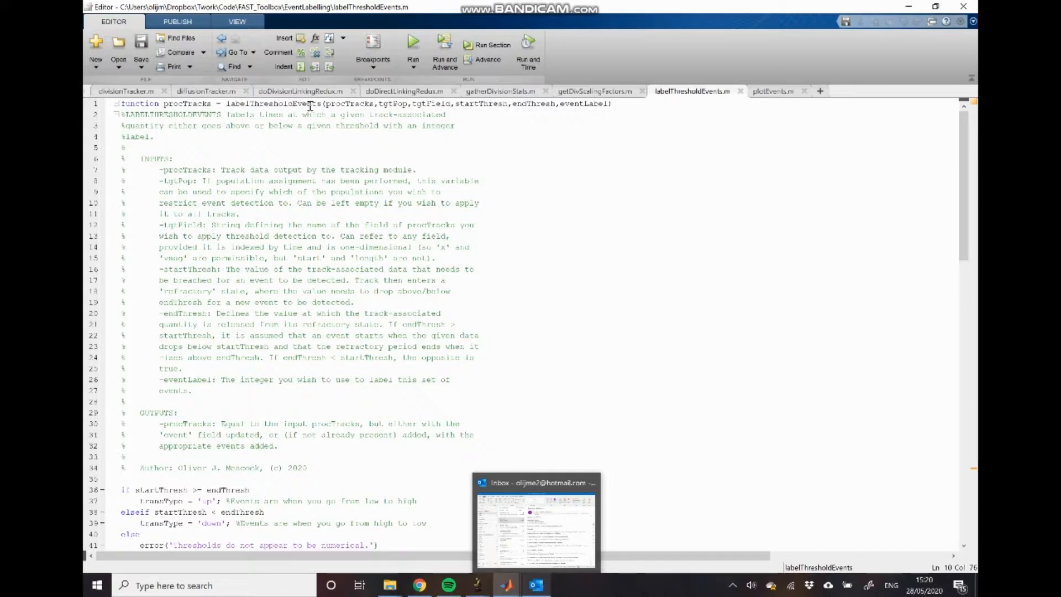
{"action": "scroll", "coordinate": [365, 132], "scroll_direction": "down", "scroll_amount": 20}
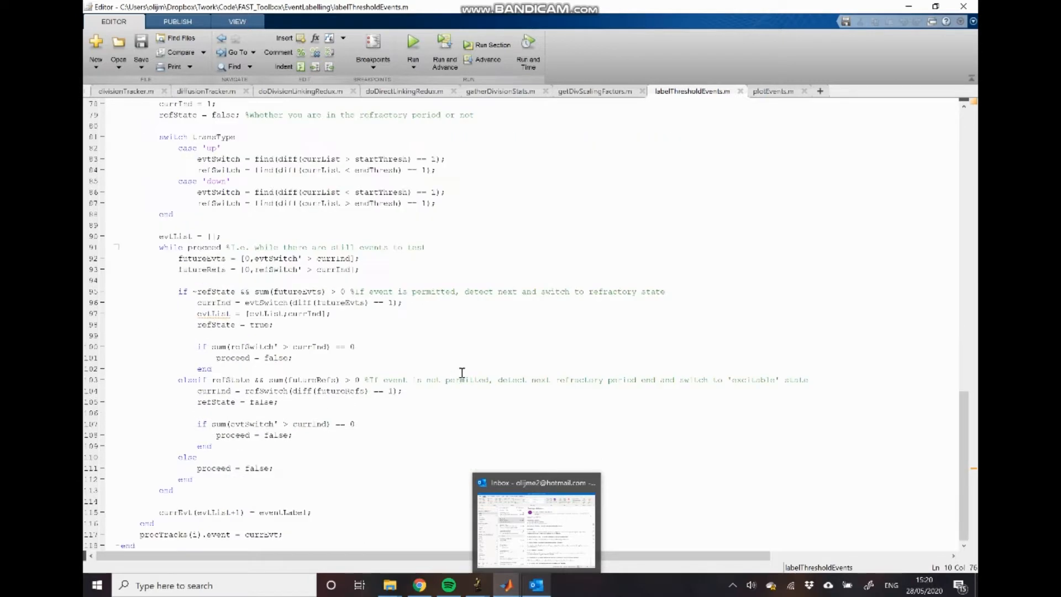
{"action": "left_click_drag", "start_coordinate": [279, 535], "coordinate": [140, 535]}
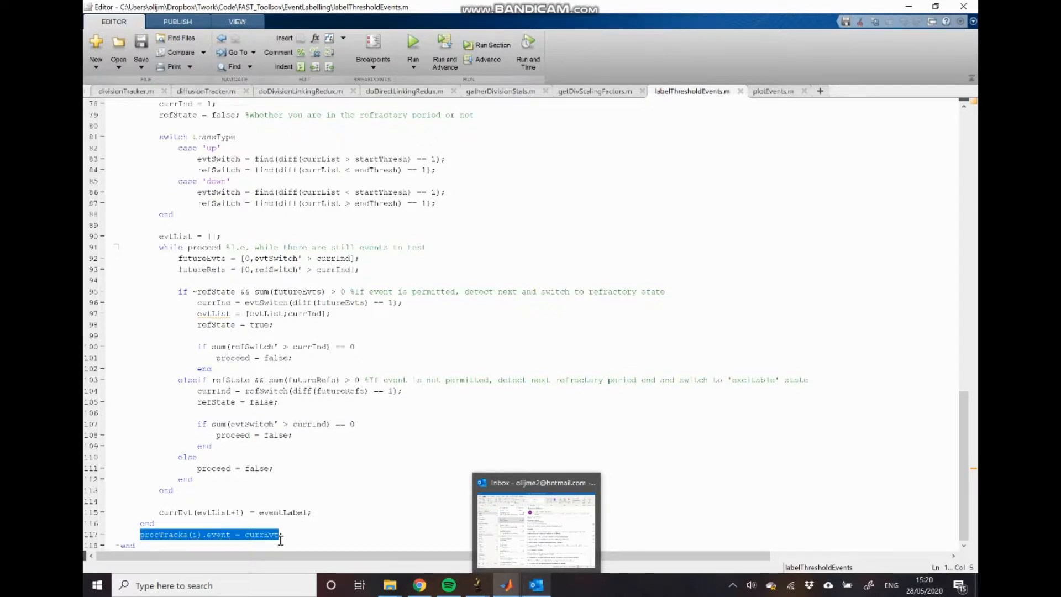
Switch to the Composite stack in Fiji and examine the fluorescent cells back and forth between slices 34 and 21.
{"action": "left_click", "coordinate": [477, 586]}
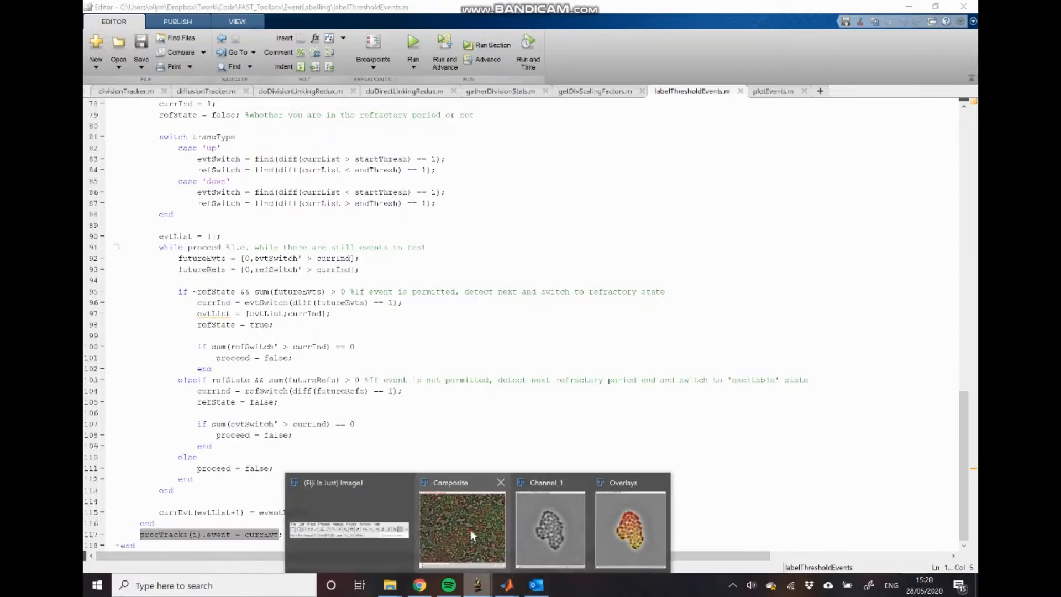
{"action": "left_click", "coordinate": [472, 534]}
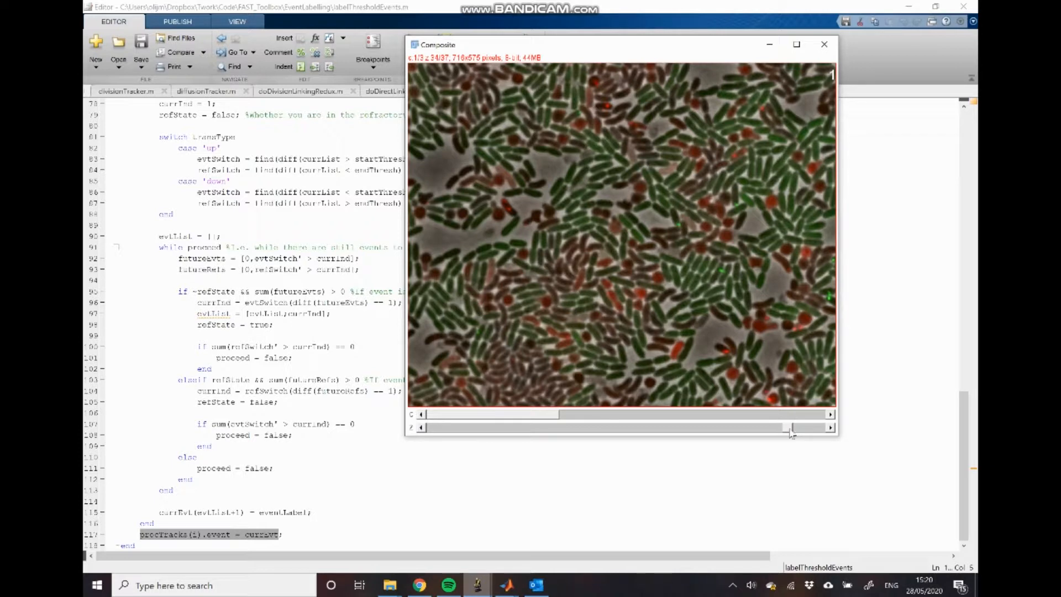
{"action": "left_click_drag", "start_coordinate": [791, 430], "coordinate": [705, 432]}
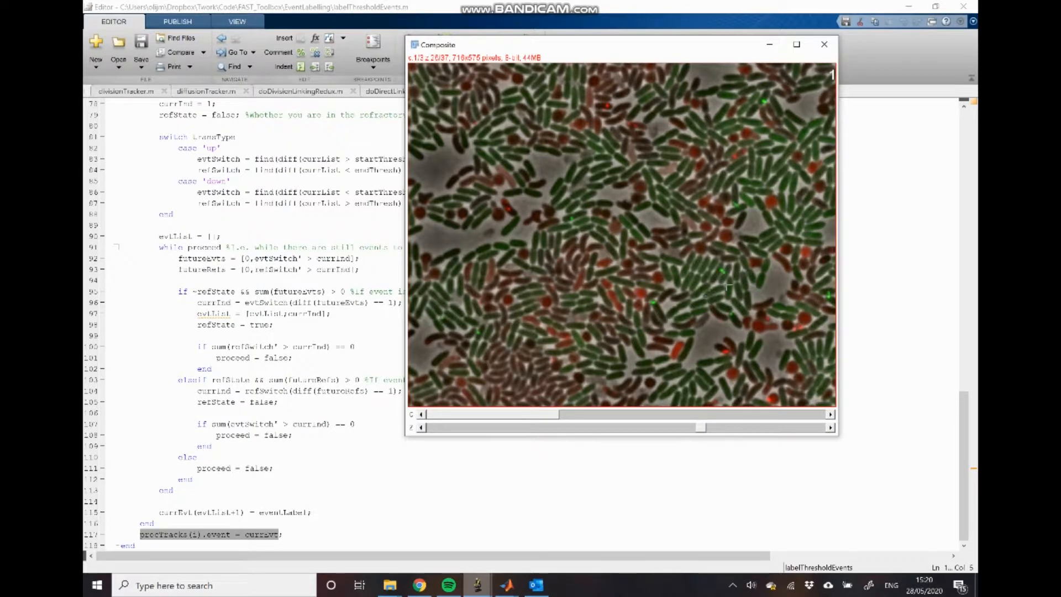
{"action": "left_click_drag", "start_coordinate": [704, 429], "coordinate": [655, 424]}
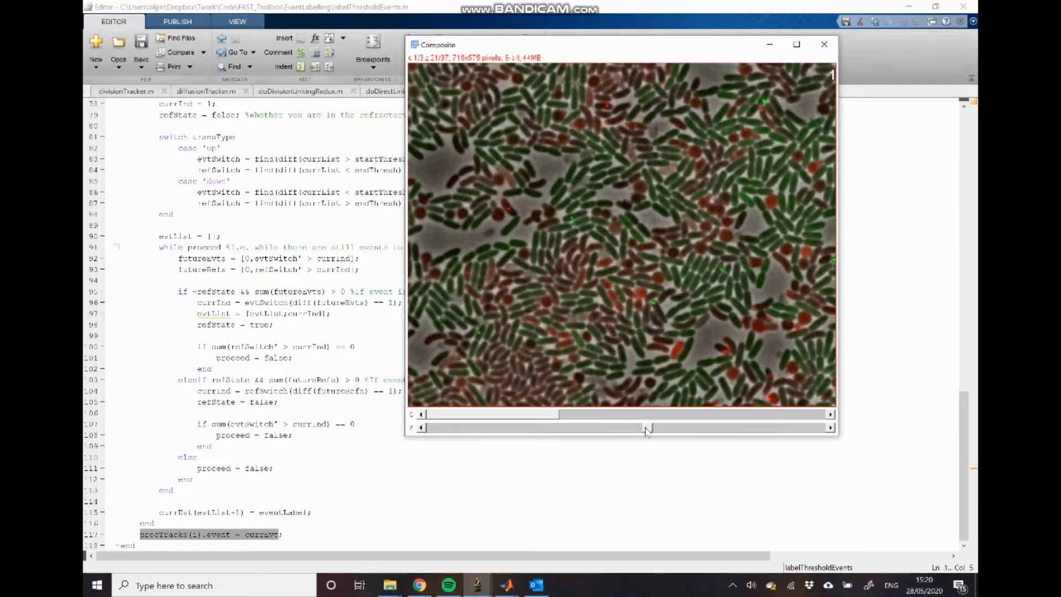
{"action": "left_click_drag", "start_coordinate": [648, 428], "coordinate": [694, 445]}
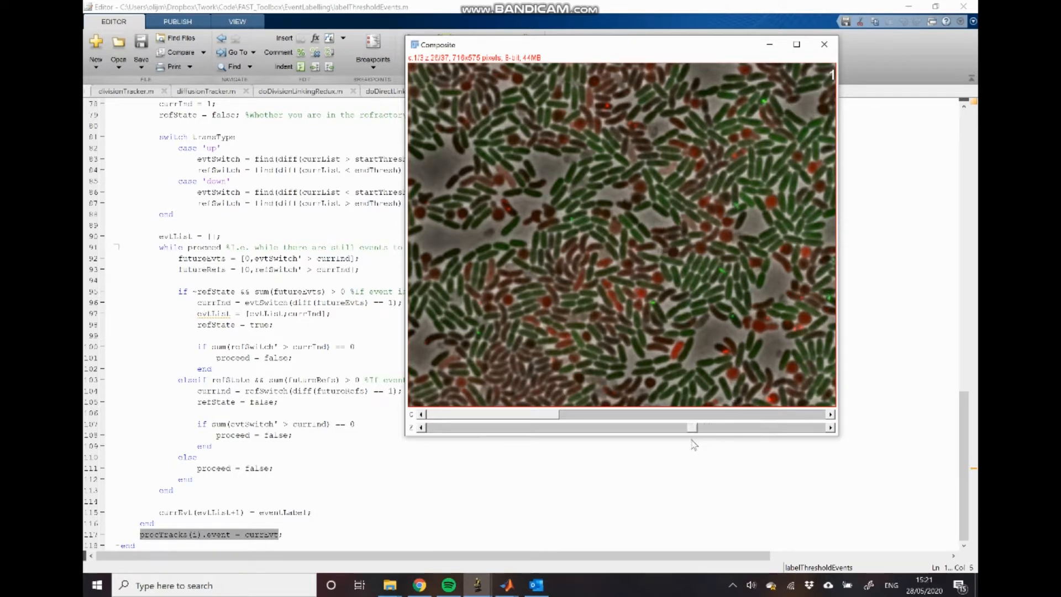
Switch back to the overlayTester window in MATLAB.
{"action": "mouse_move", "coordinate": [507, 585]}
{"action": "left_click", "coordinate": [684, 516]}
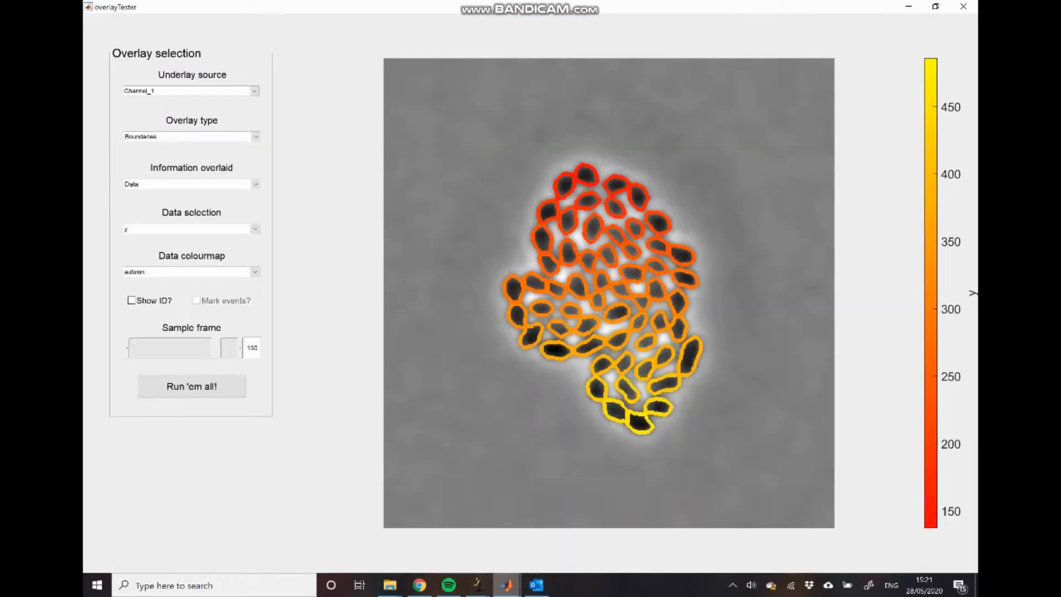
Close the overlayTester window and bring the FAST home panel to the front.
{"action": "left_click", "coordinate": [964, 6]}
{"action": "mouse_move", "coordinate": [507, 584]}
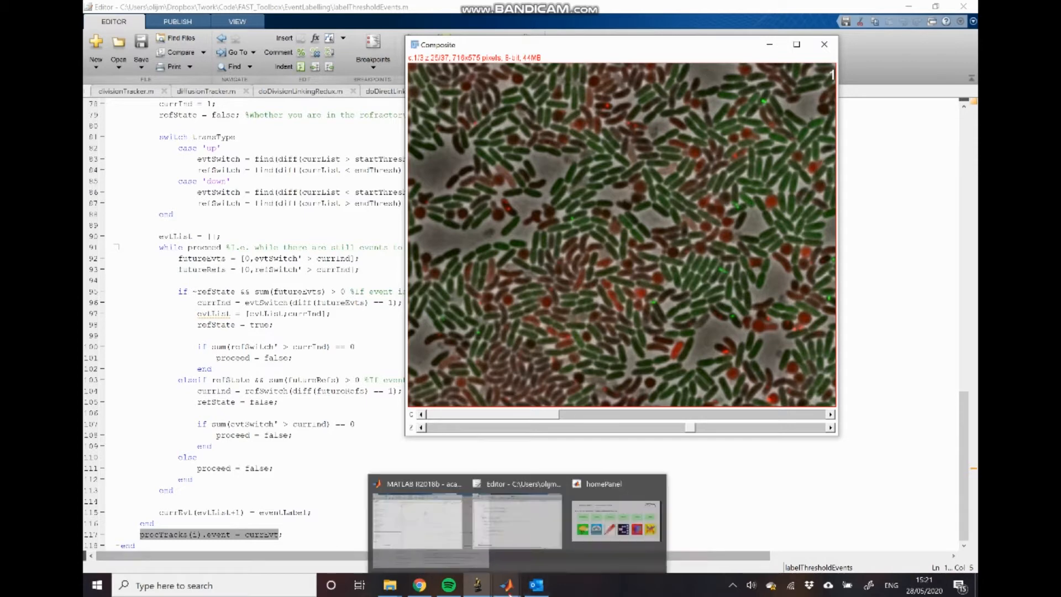
{"action": "left_click", "coordinate": [616, 520]}
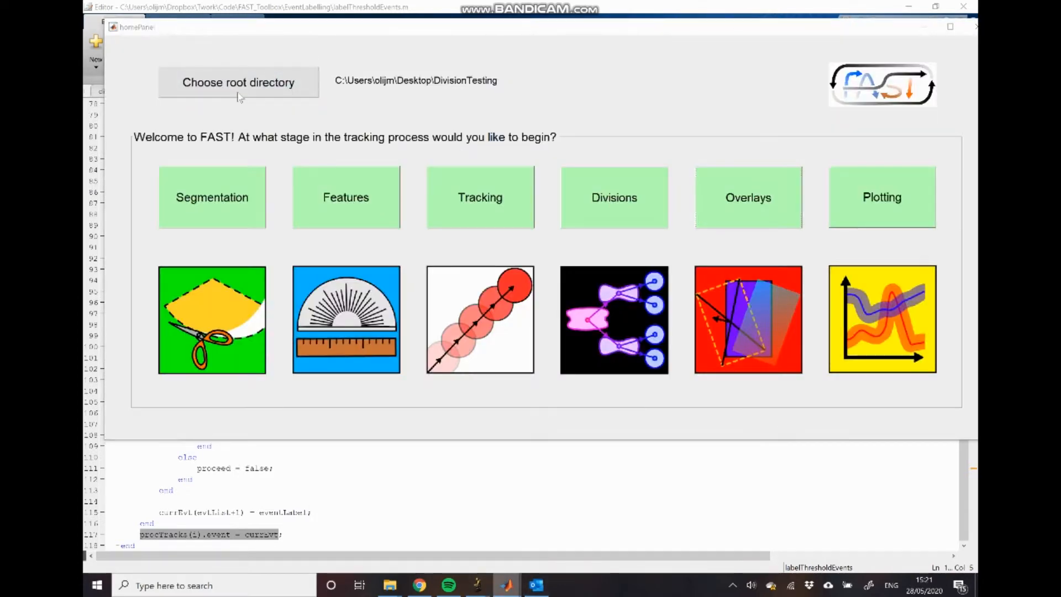
Set the root directory to the Analysis folder inside the TSS folder on the Desktop.
{"action": "left_click", "coordinate": [216, 94]}
{"action": "scroll", "coordinate": [171, 124], "scroll_direction": "up", "scroll_amount": 10}
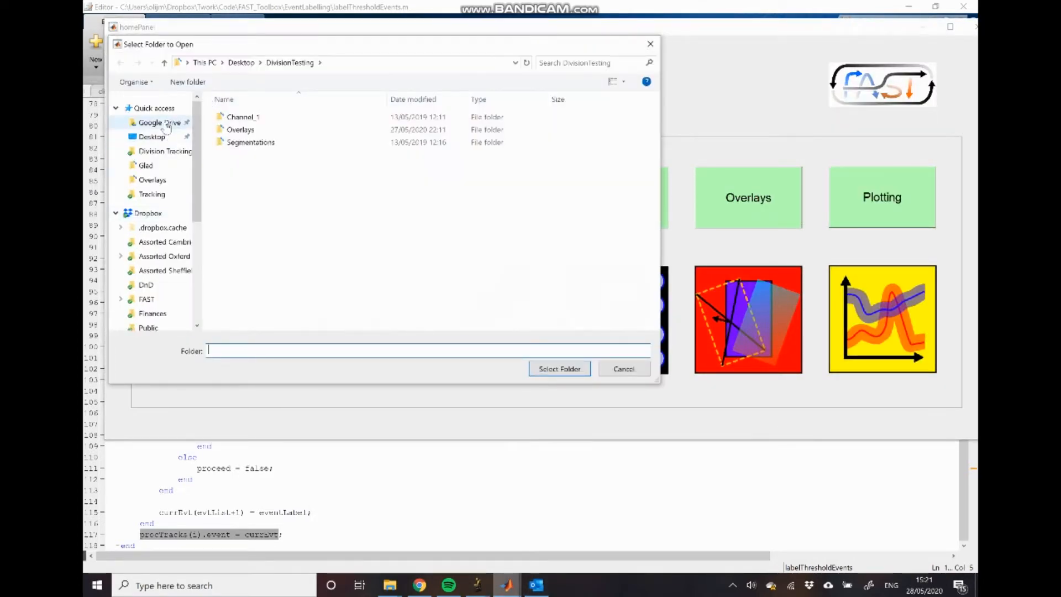
{"action": "left_click", "coordinate": [152, 136]}
{"action": "scroll", "coordinate": [304, 189], "scroll_direction": "down", "scroll_amount": 4}
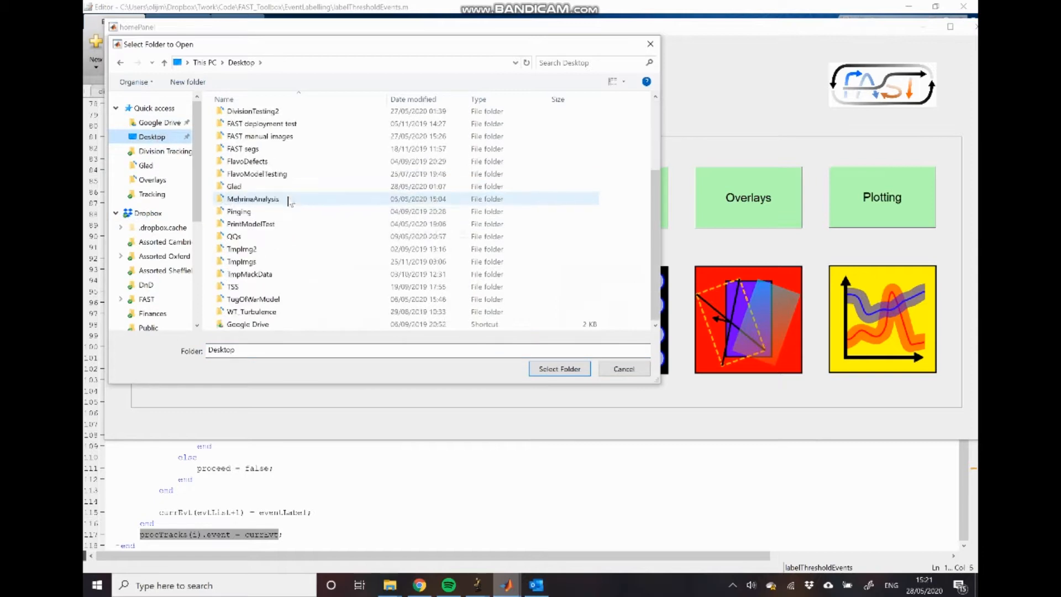
{"action": "double_click", "coordinate": [273, 286]}
{"action": "double_click", "coordinate": [266, 117]}
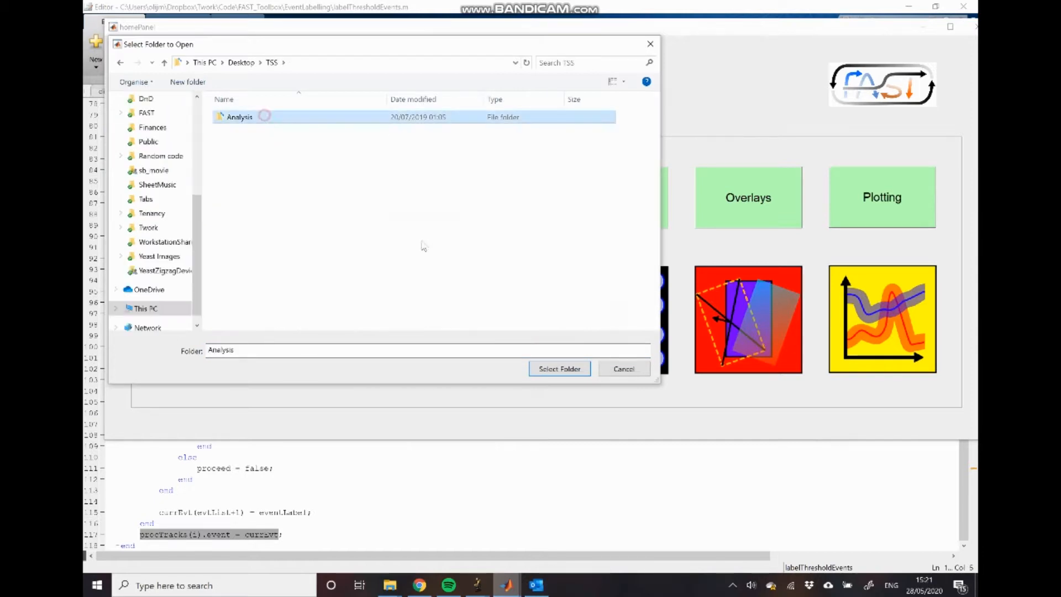
{"action": "left_click", "coordinate": [559, 368]}
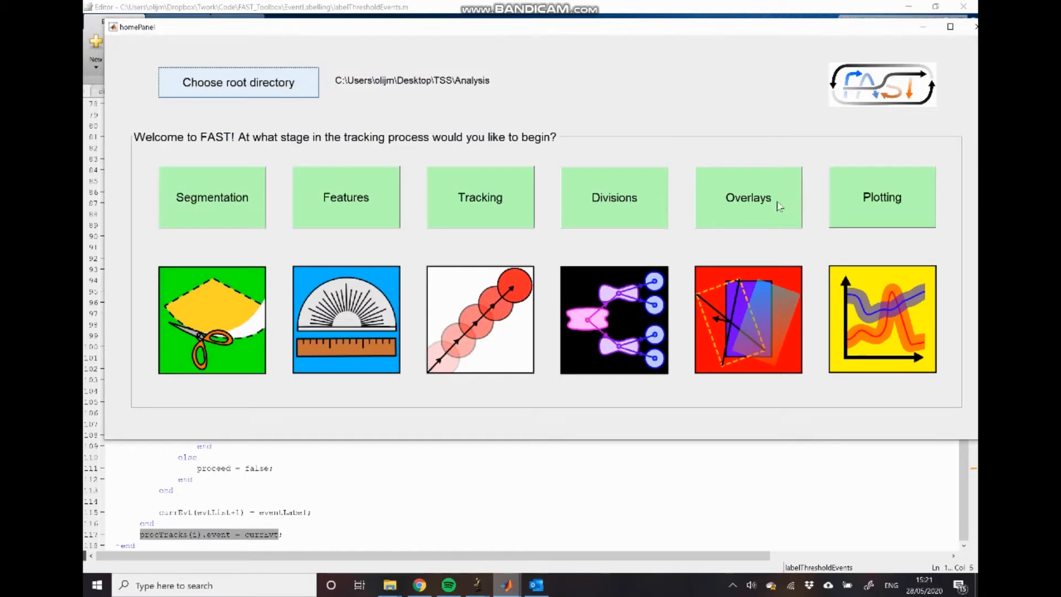
Open the Overlays module in a maximised window and set the underlay source to Channel_2.
{"action": "left_click", "coordinate": [772, 204]}
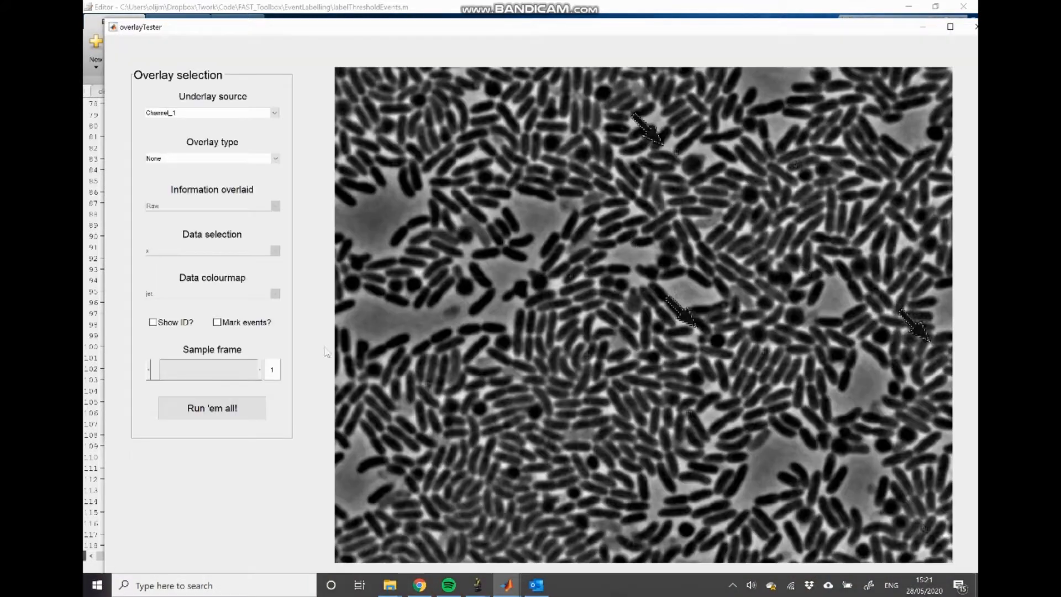
{"action": "left_click", "coordinate": [952, 28]}
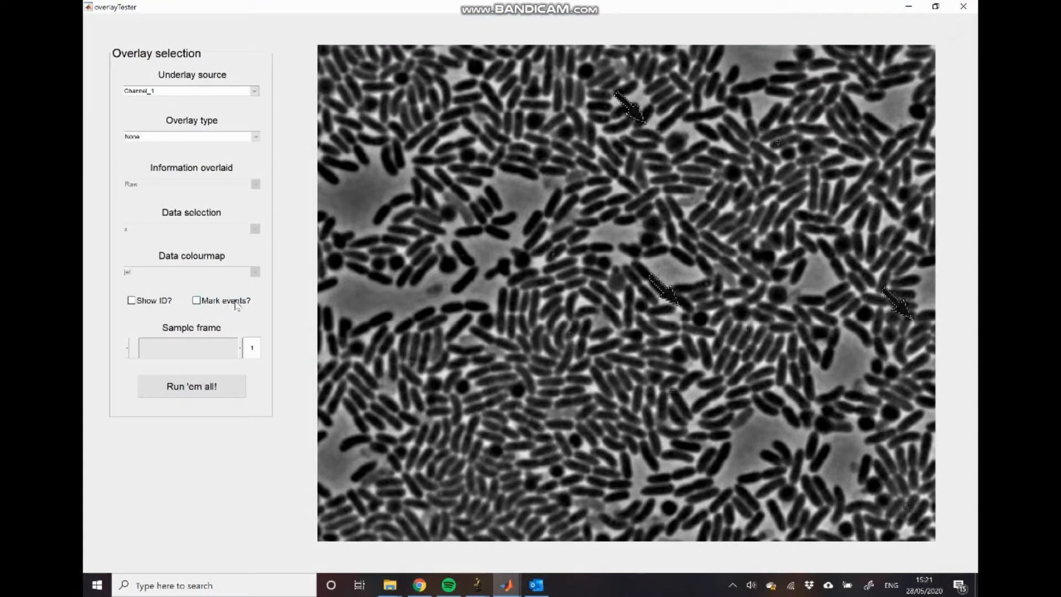
{"action": "left_click", "coordinate": [224, 137]}
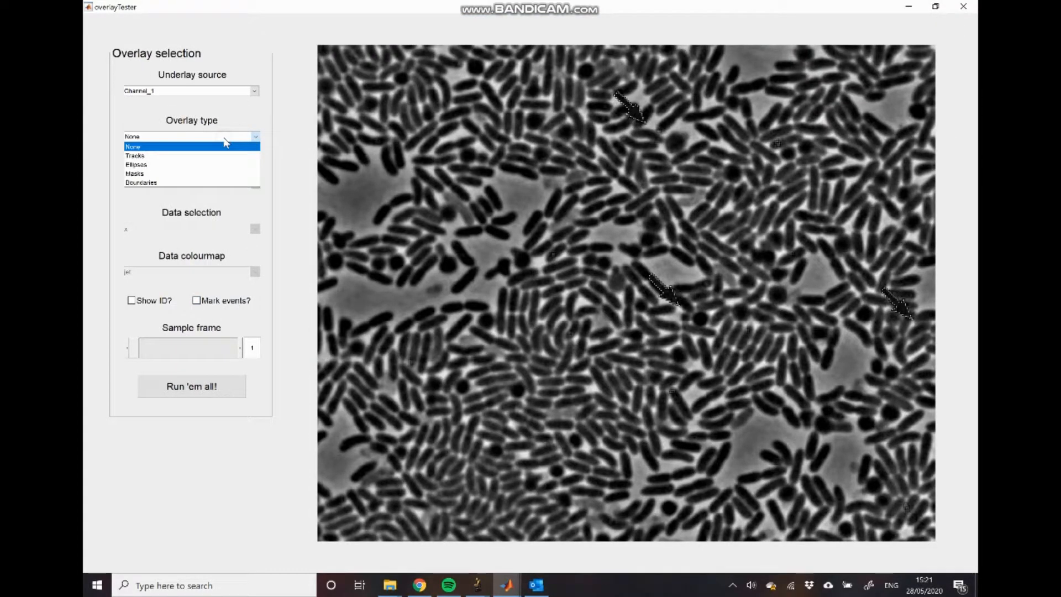
{"action": "left_click", "coordinate": [224, 139]}
{"action": "left_click", "coordinate": [235, 91]}
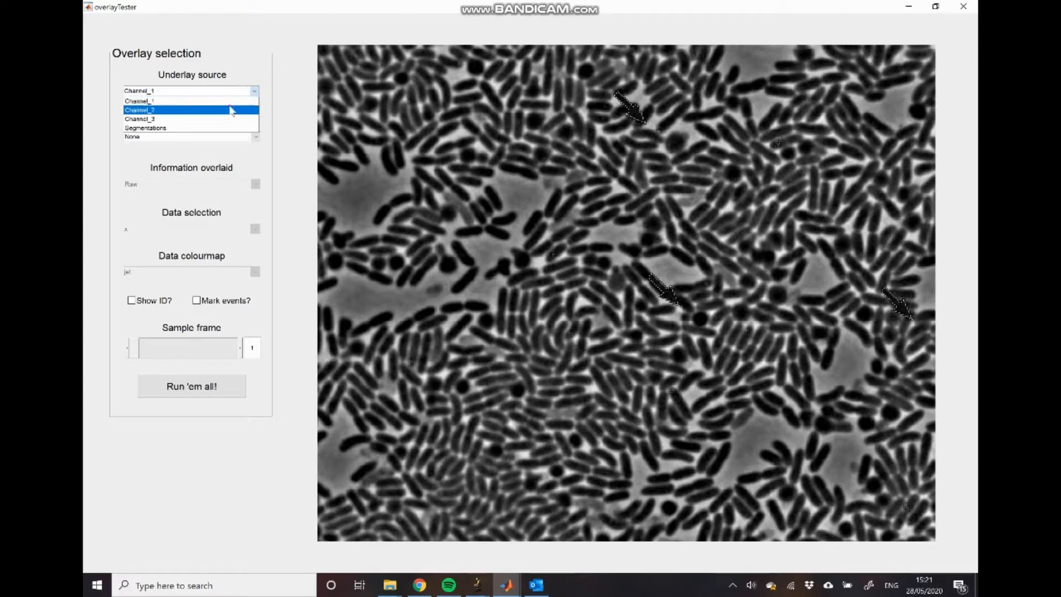
{"action": "left_click", "coordinate": [231, 110]}
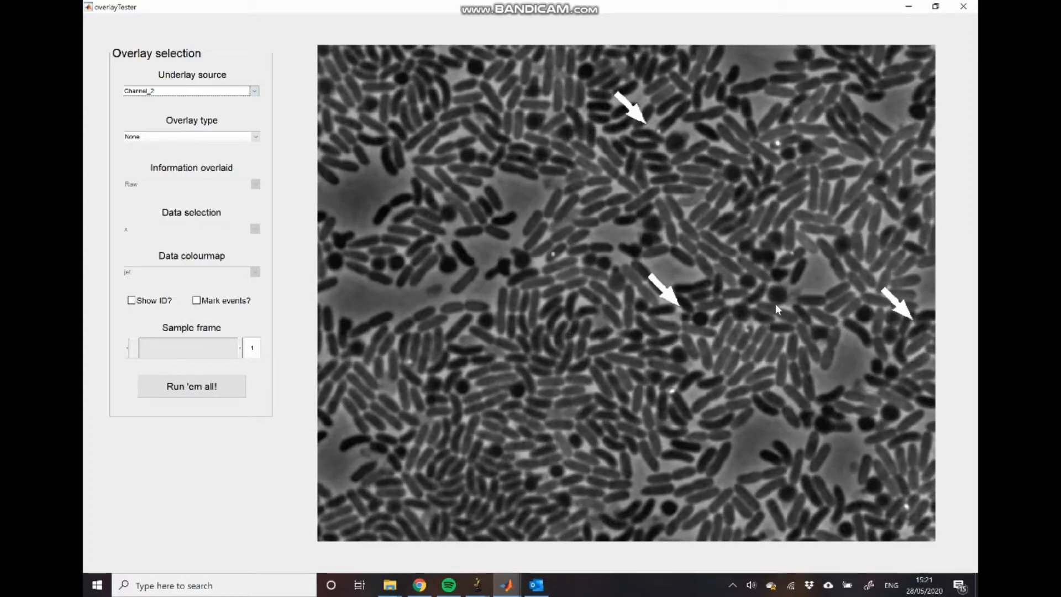
Turn on event marking at sample frame 18 and advance to frame 19.
{"action": "left_click", "coordinate": [139, 347]}
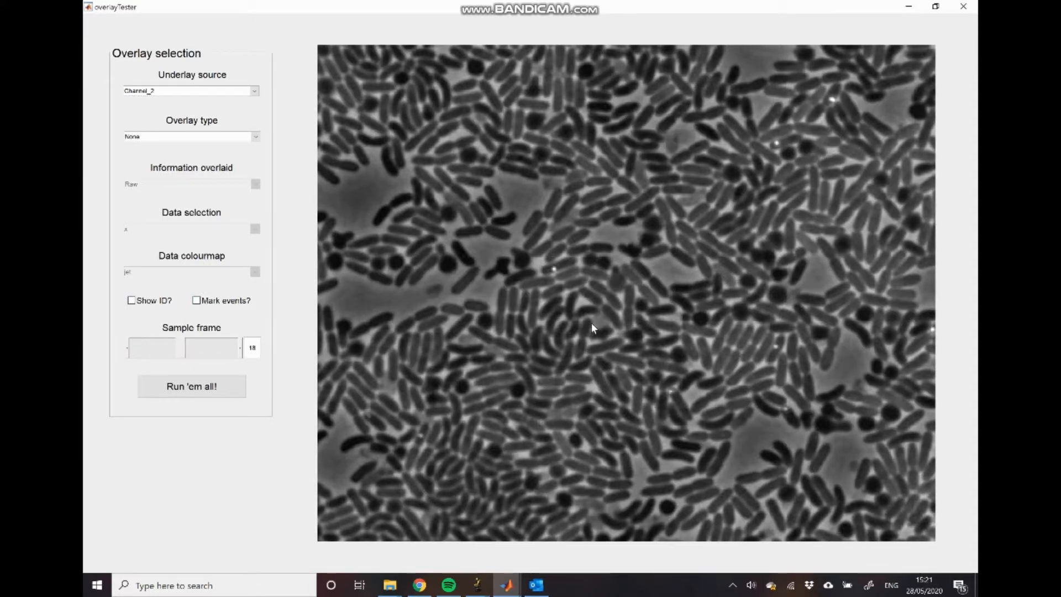
{"action": "left_click", "coordinate": [198, 301]}
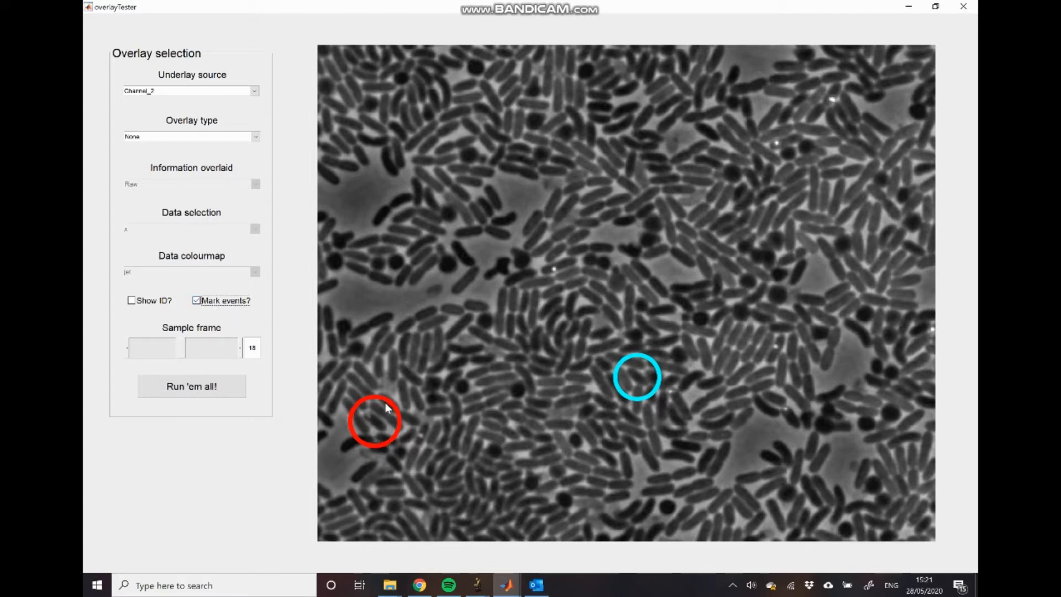
{"action": "left_click", "coordinate": [241, 349]}
{"action": "left_click", "coordinate": [241, 352]}
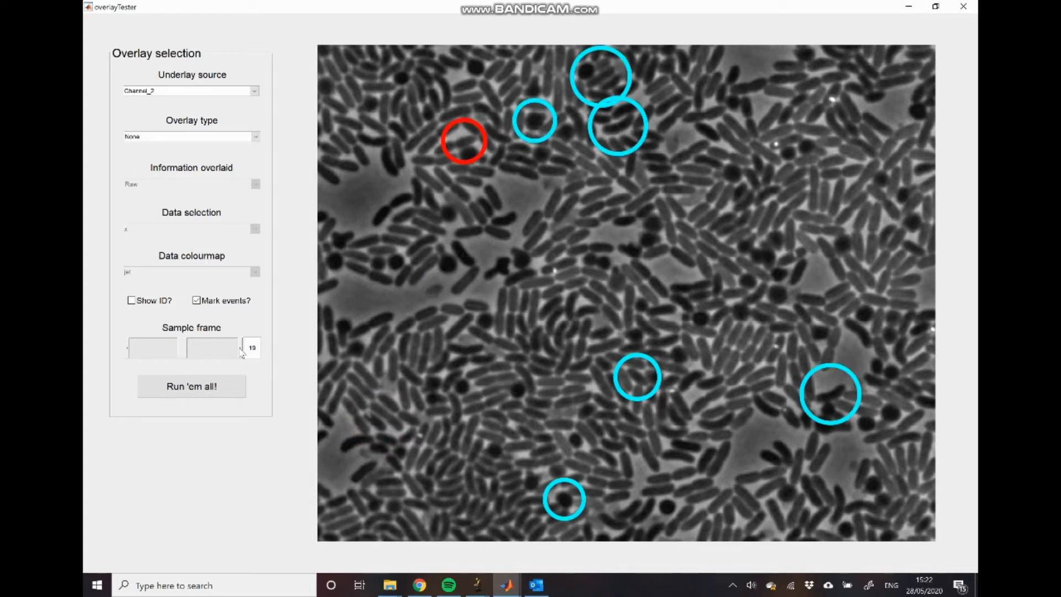
Step back to sample frame 17 and set the underlay source to Channel_3.
{"action": "left_click", "coordinate": [127, 349]}
{"action": "left_click", "coordinate": [128, 350]}
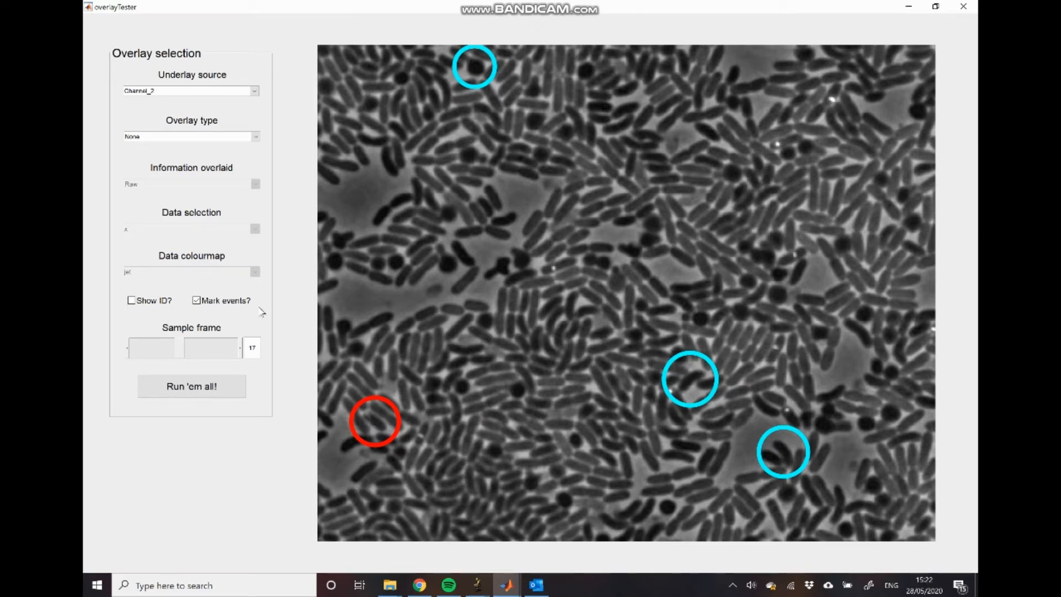
{"action": "left_click", "coordinate": [235, 90]}
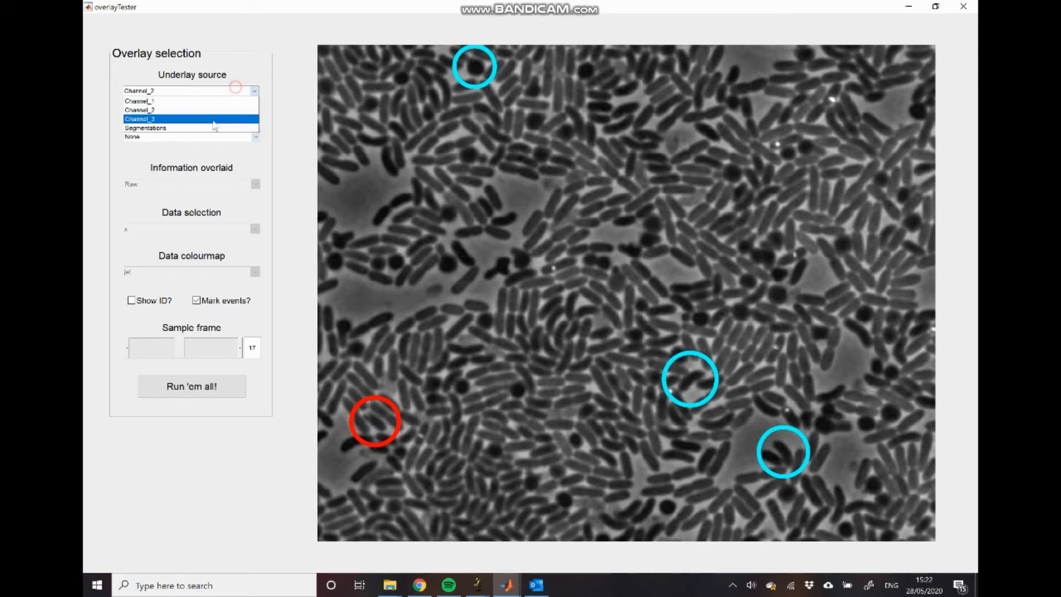
{"action": "left_click", "coordinate": [211, 119]}
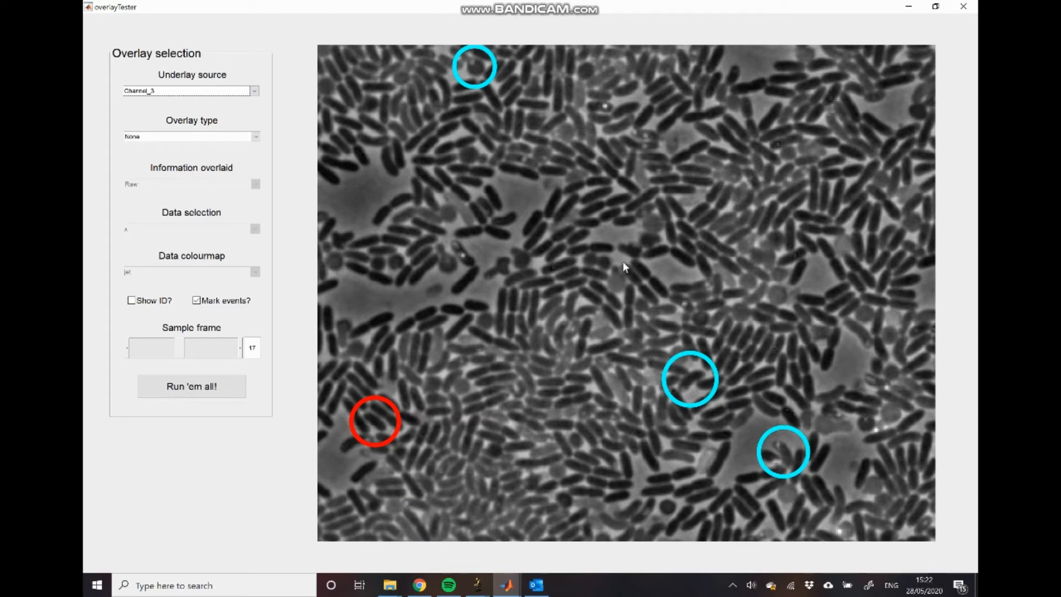